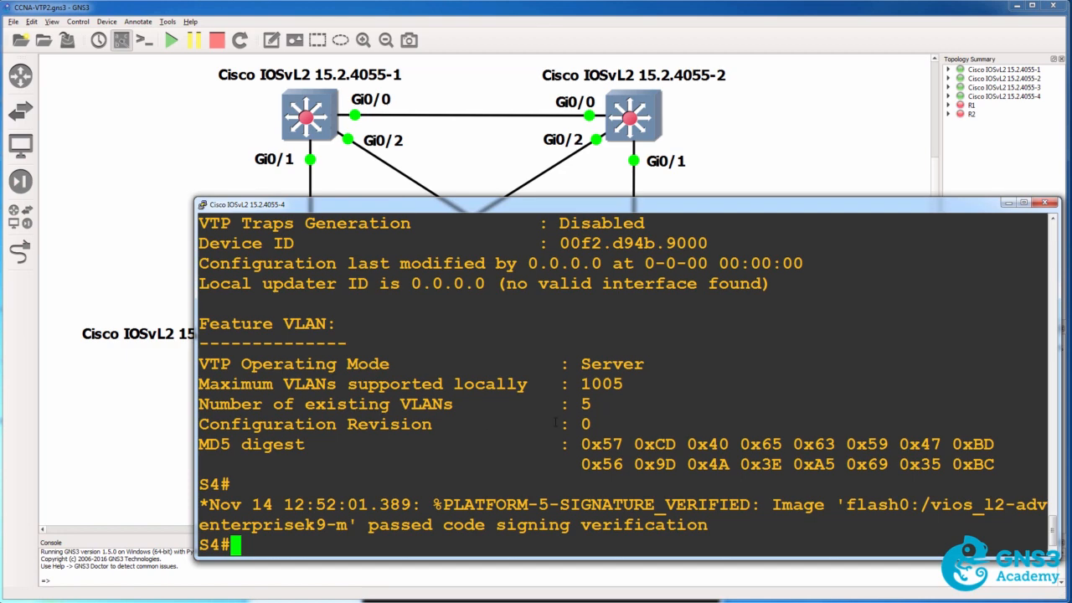
Display the brief VLAN list on switch S4 and review its entries.
{"action": "left_click_drag", "start_coordinate": [606, 424], "coordinate": [208, 405]}
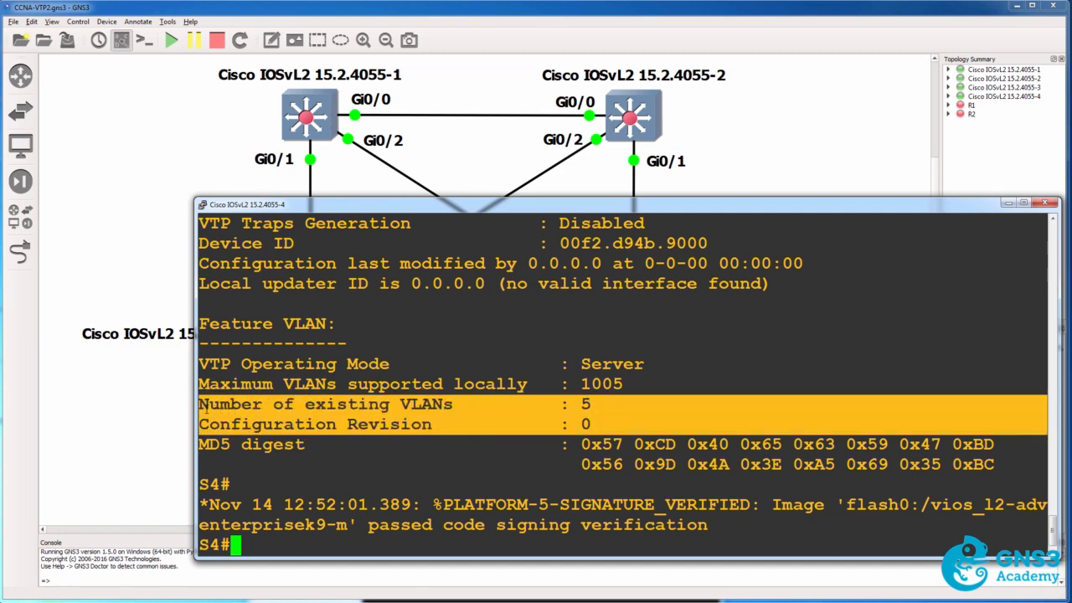
{"action": "type", "text": "sh vlan bri"}
{"action": "key", "text": "Tab"}
{"action": "key", "text": "Return"}
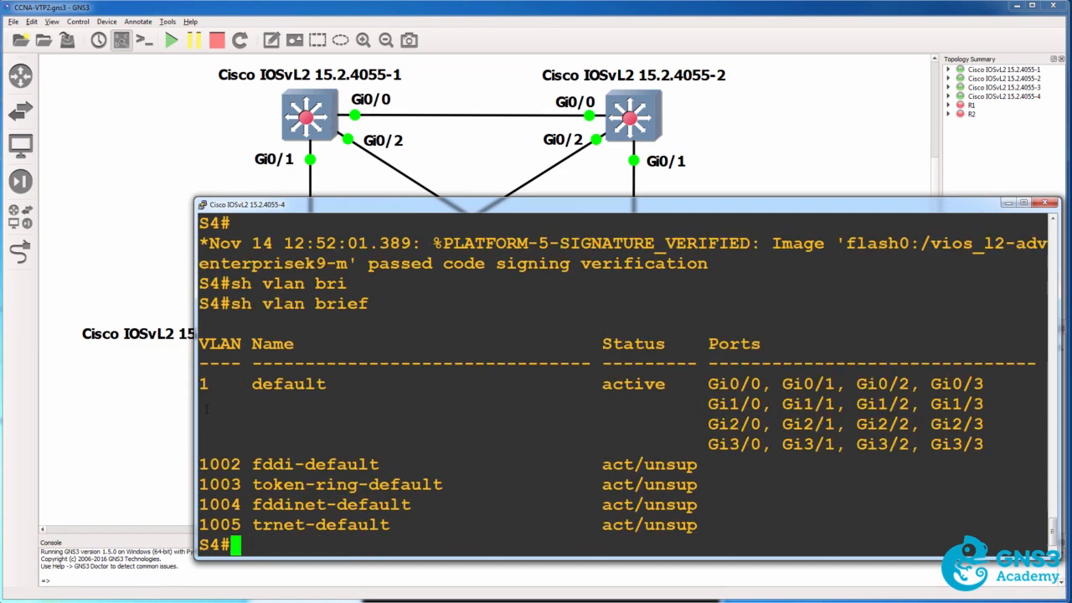
{"action": "left_click_drag", "start_coordinate": [240, 325], "coordinate": [692, 526]}
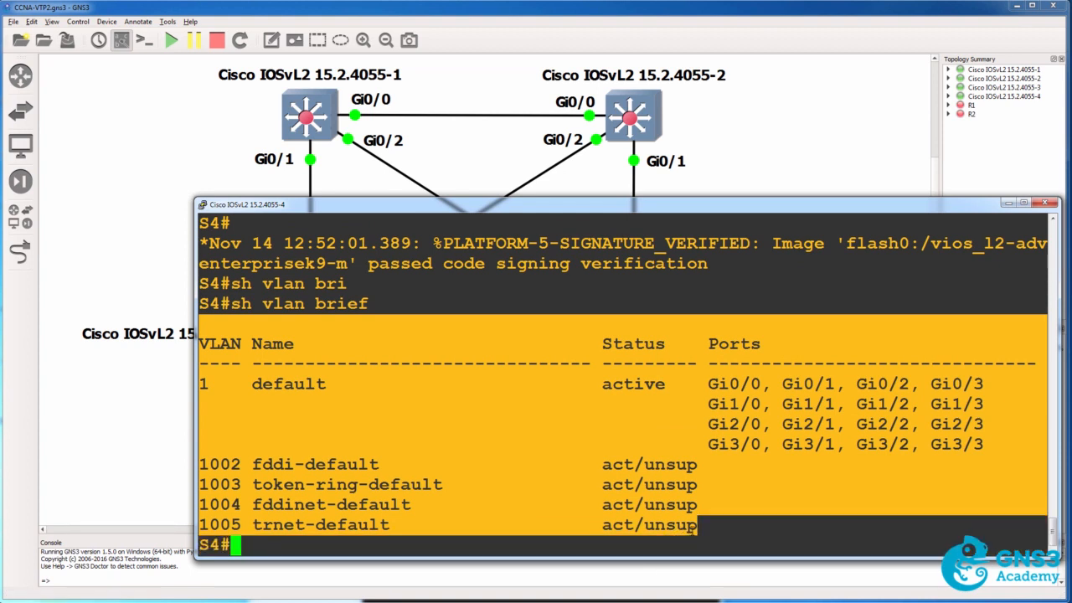
Set the VTP mode of switch S4 to transparent and leave configuration mode.
{"action": "type", "text": "conf t"}
{"action": "key", "text": "Return"}
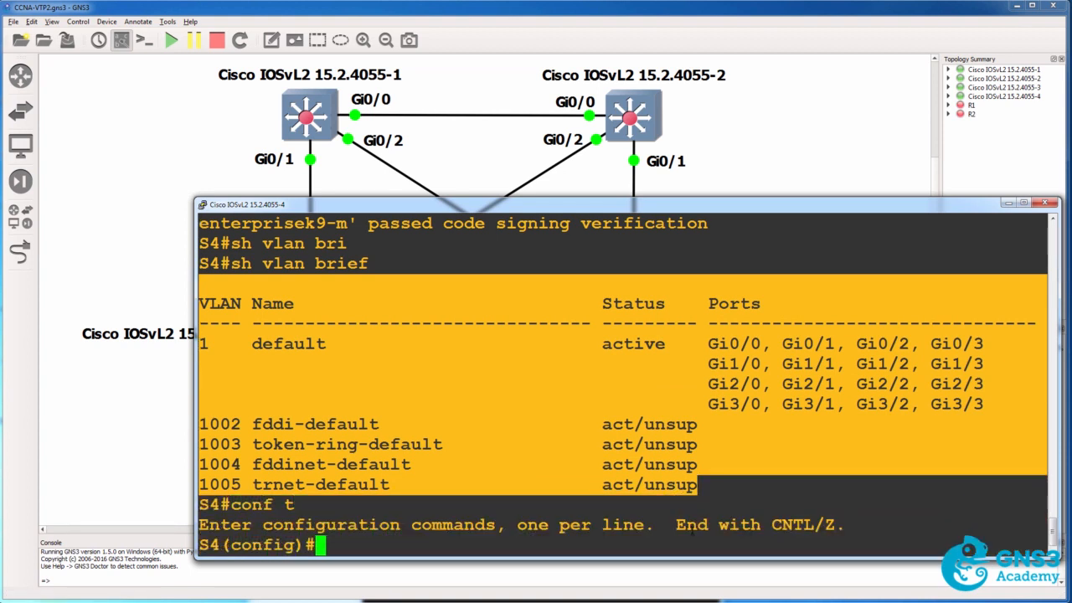
{"action": "type", "text": "vtp mo"}
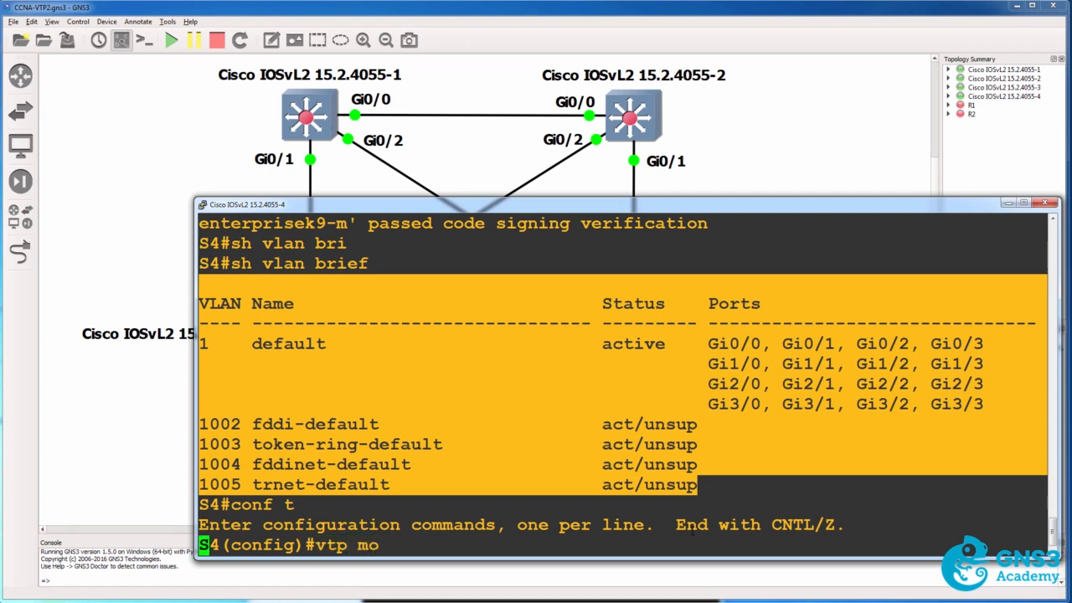
{"action": "key", "text": "Tab"}
{"action": "type", "text": "?tr"}
{"action": "key", "text": "Tab"}
{"action": "key", "text": "Return"}
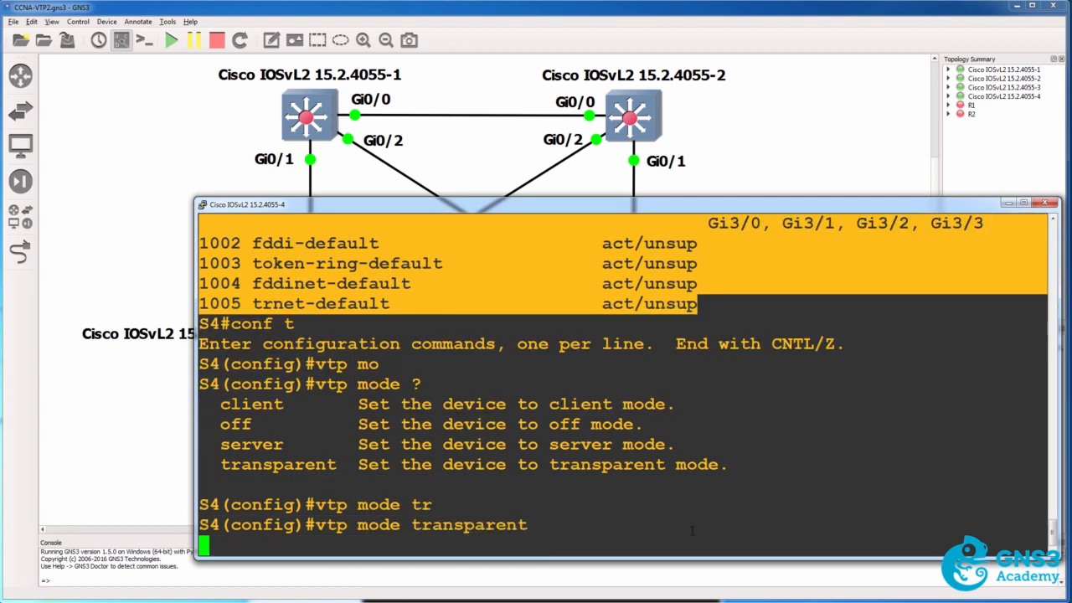
{"action": "type", "text": "end"}
{"action": "key", "text": "Return"}
Show the VTP status on S4 and check the domain name and operating mode.
{"action": "type", "text": "sh vtp stat"}
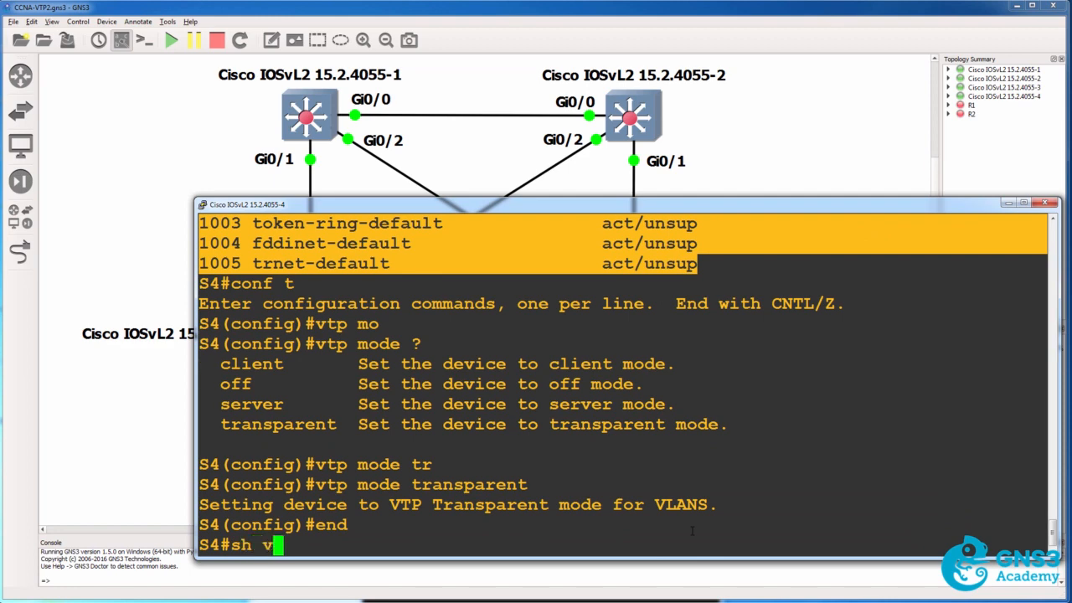
{"action": "key", "text": "Tab"}
{"action": "key", "text": "Return"}
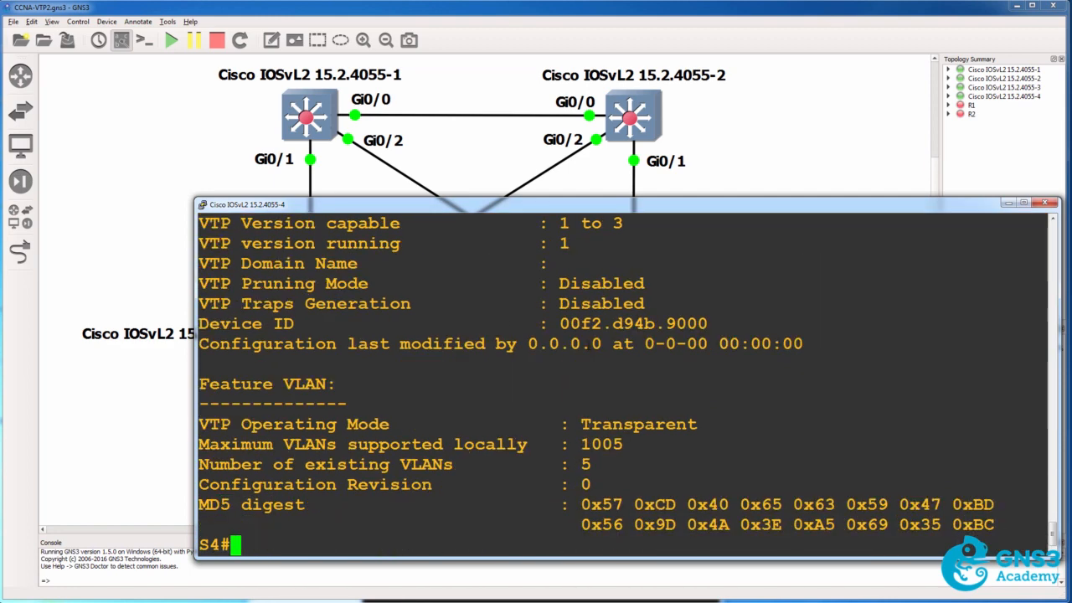
{"action": "left_click_drag", "start_coordinate": [199, 263], "coordinate": [731, 260]}
{"action": "left_click_drag", "start_coordinate": [708, 441], "coordinate": [338, 424]}
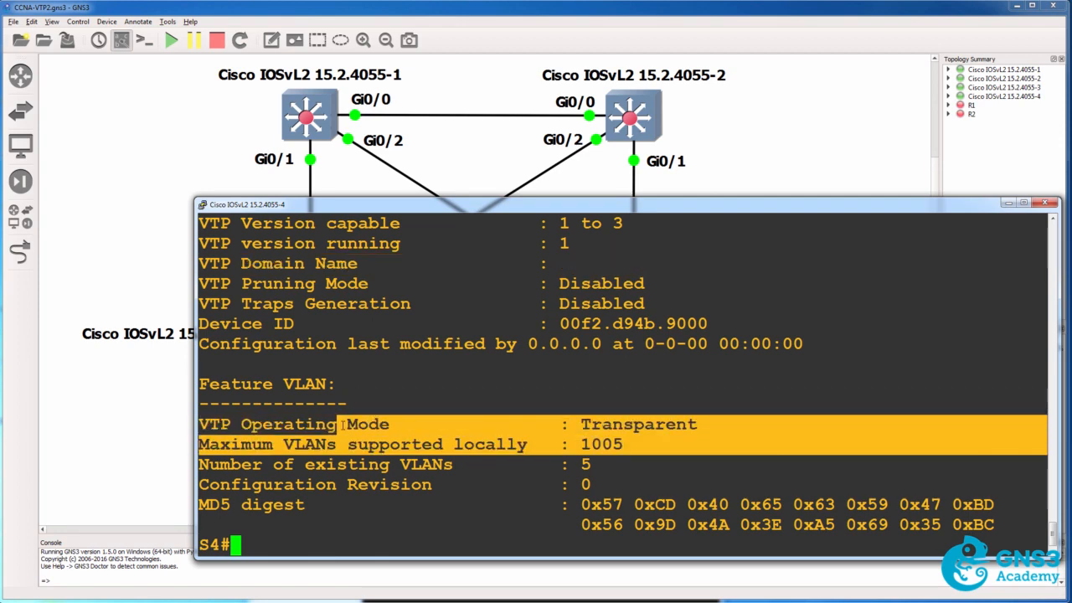
Switch to the console of S1 and show its VTP status to check the domain name.
{"action": "key", "text": "alt+Tab"}
{"action": "type", "text": "sh vtp status"}
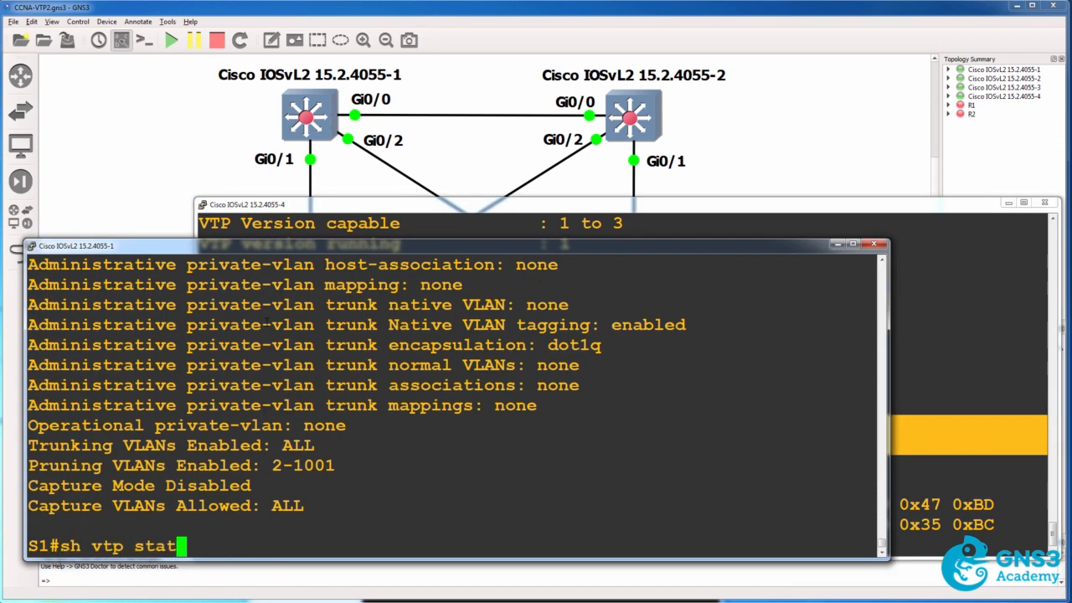
{"action": "key", "text": "Return"}
{"action": "scroll", "coordinate": [265, 325], "scroll_direction": "up", "scroll_amount": 1}
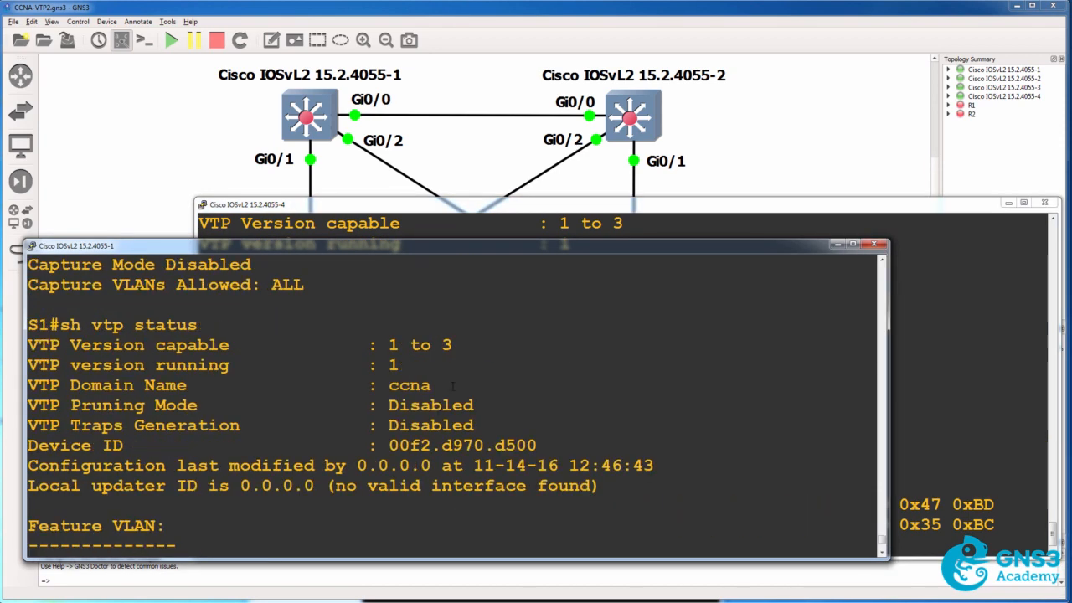
{"action": "left_click_drag", "start_coordinate": [443, 388], "coordinate": [409, 388]}
Return to the S4 console and set its VTP domain to ccna, then leave configuration mode.
{"action": "left_click", "coordinate": [911, 339]}
{"action": "type", "text": "conf t"}
{"action": "key", "text": "Return"}
{"action": "type", "text": "v"}
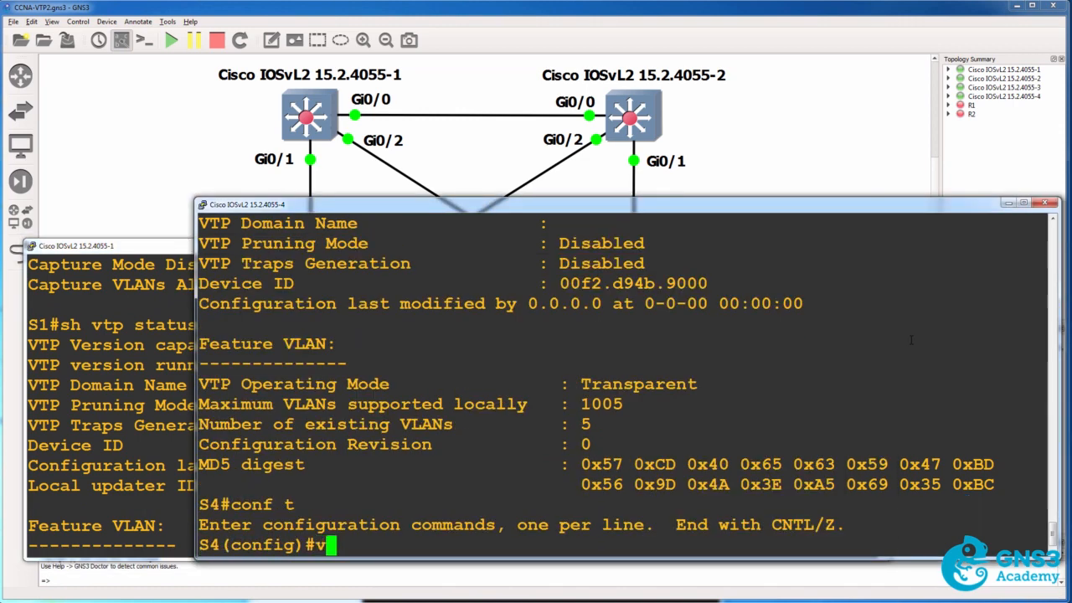
{"action": "type", "text": "tp domain ccna"}
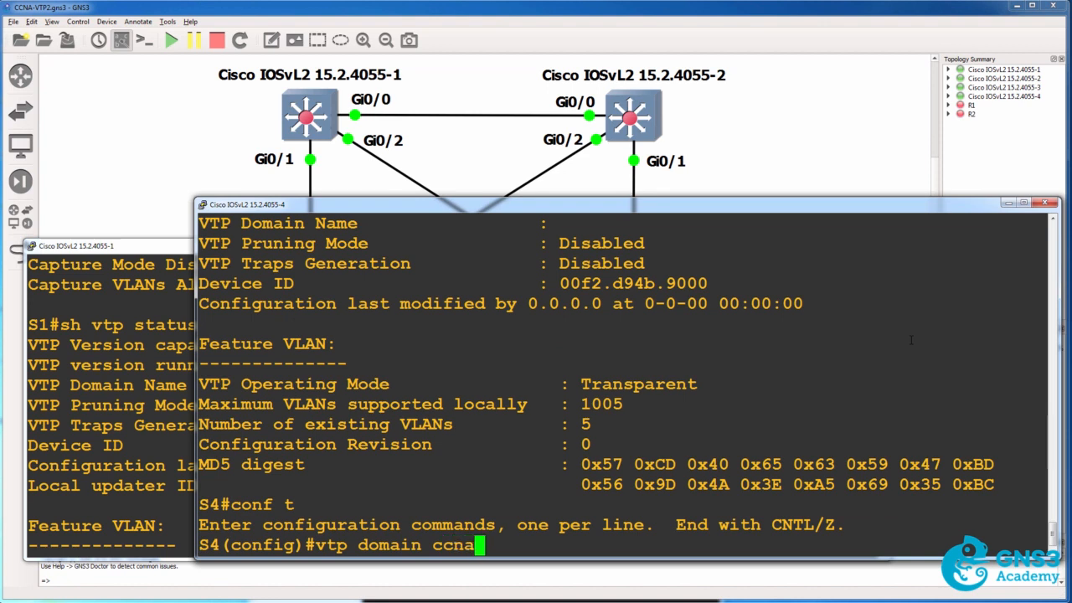
{"action": "key", "text": "Return"}
{"action": "type", "text": "end"}
{"action": "key", "text": "Return"}
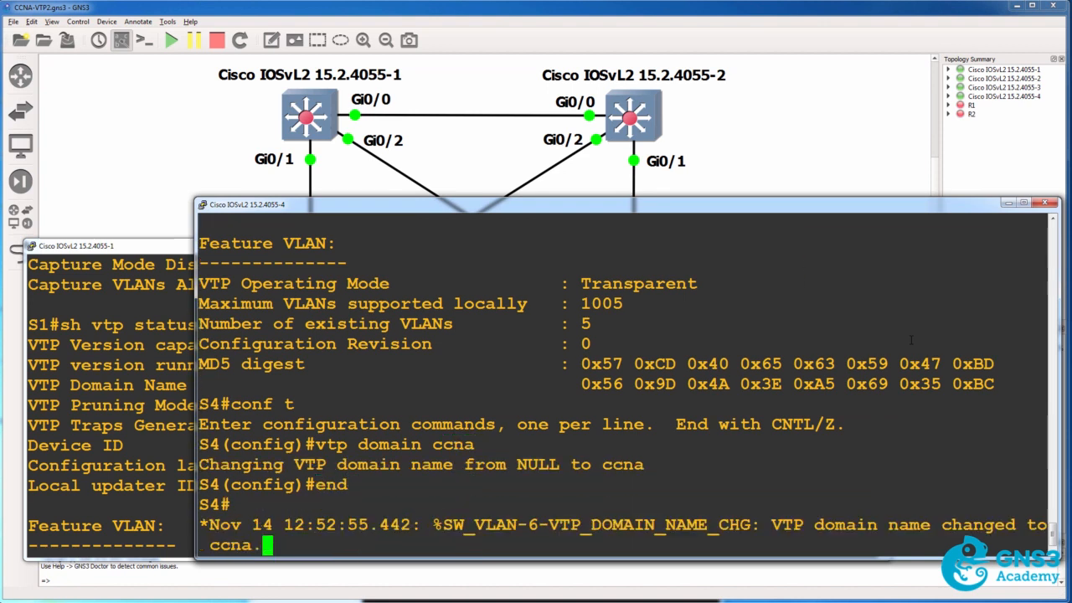
Show the VTP status on S4, compare its domain name with S1's, and check the operating mode.
{"action": "left_click_drag", "start_coordinate": [644, 453], "coordinate": [264, 444]}
{"action": "key", "text": "Return"}
{"action": "type", "text": "show vtp status"}
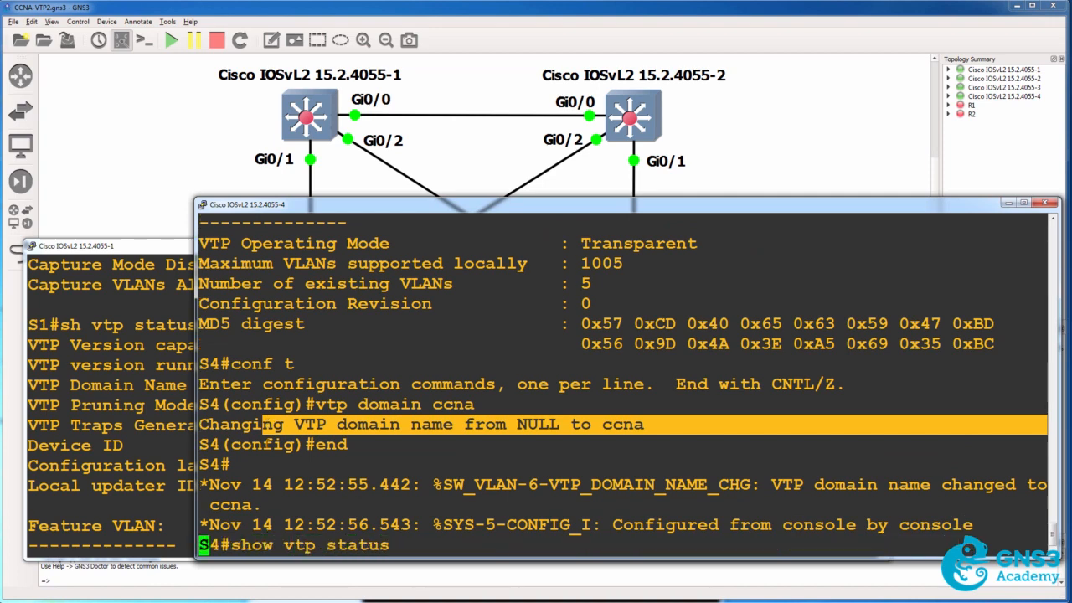
{"action": "key", "text": "Return"}
{"action": "left_click_drag", "start_coordinate": [601, 424], "coordinate": [212, 424]}
{"action": "left_click", "coordinate": [102, 446]}
{"action": "left_click_drag", "start_coordinate": [436, 382], "coordinate": [52, 385]}
{"action": "left_click", "coordinate": [922, 440]}
{"action": "scroll", "coordinate": [913, 437], "scroll_direction": "down", "scroll_amount": 1}
{"action": "left_click_drag", "start_coordinate": [712, 425], "coordinate": [347, 404]}
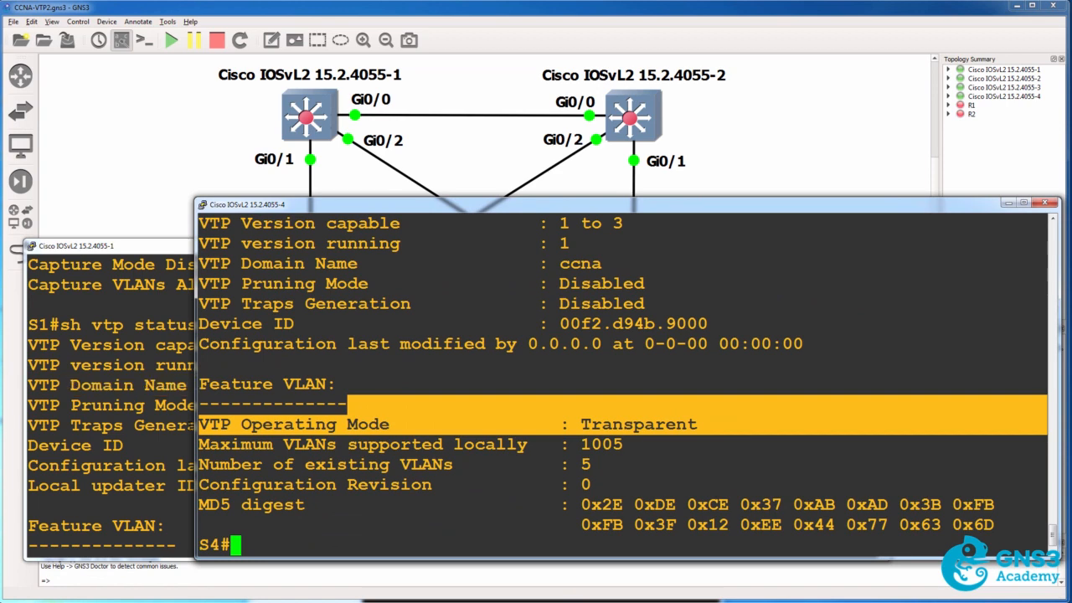
Set the trunk encapsulation of interface g0/0 on S4 to dot1q.
{"action": "type", "text": "conf t"}
{"action": "key", "text": "Return"}
{"action": "type", "text": "int g0/"}
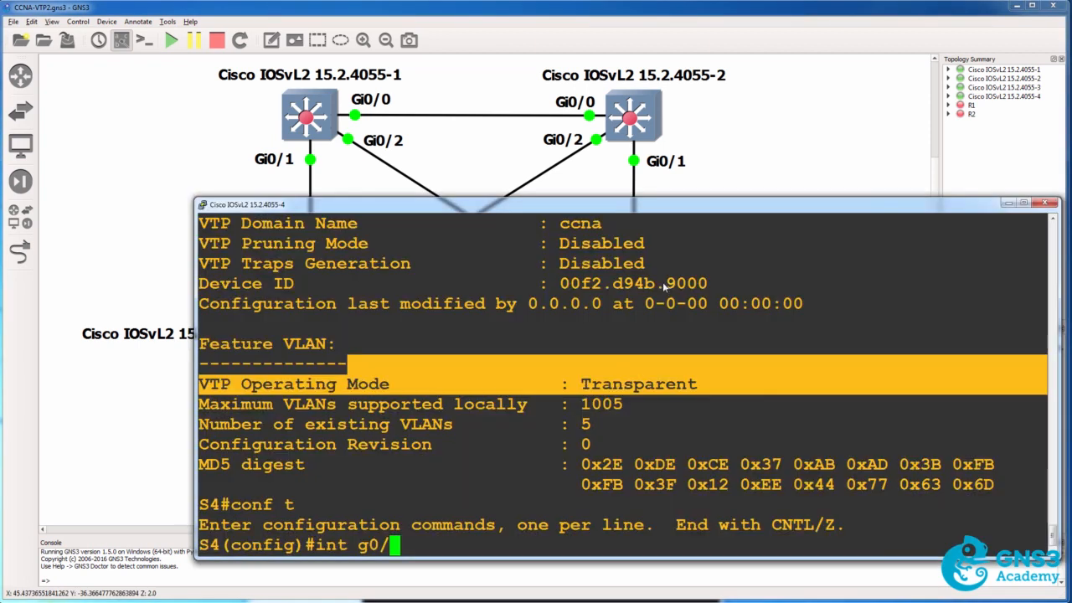
{"action": "type", "text": "0"}
{"action": "key", "text": "Return"}
{"action": "type", "text": "switchport tr"}
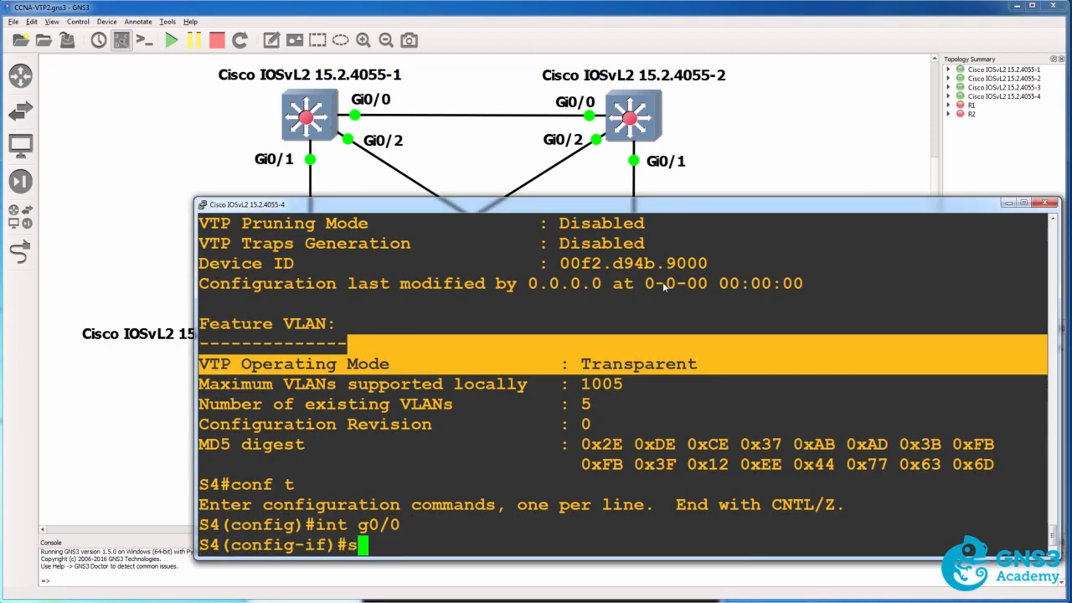
{"action": "key", "text": "Tab"}
{"action": "type", "text": "tr"}
{"action": "key", "text": "Tab"}
{"action": "type", "text": "en"}
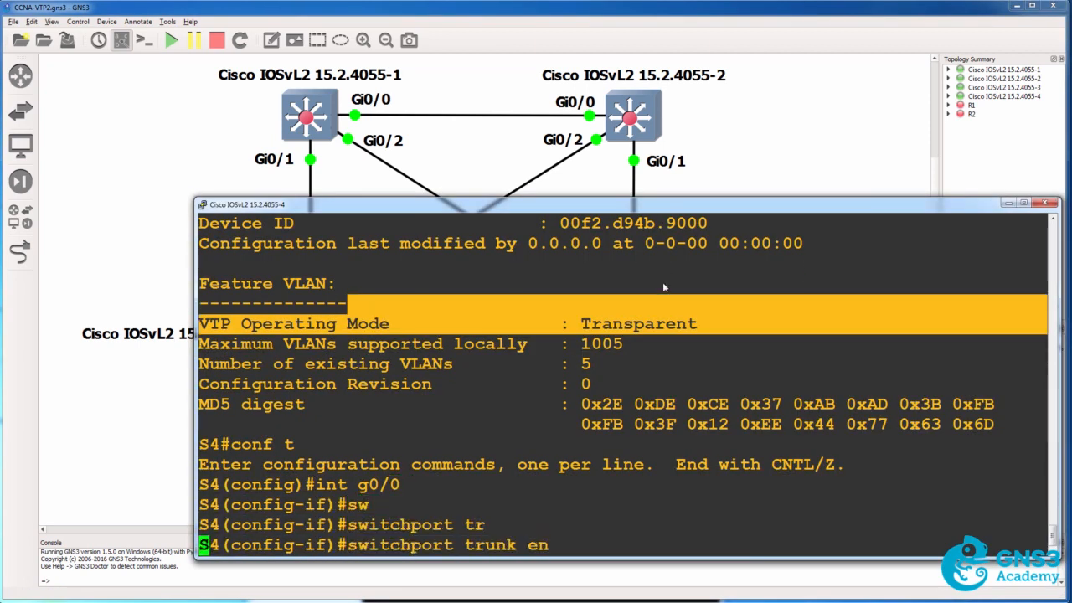
{"action": "key", "text": "Tab"}
{"action": "type", "text": "do"}
{"action": "key", "text": "Tab"}
{"action": "key", "text": "Return"}
List the available switchport modes and set interface g0/0 to dynamic desirable.
{"action": "type", "text": "s"}
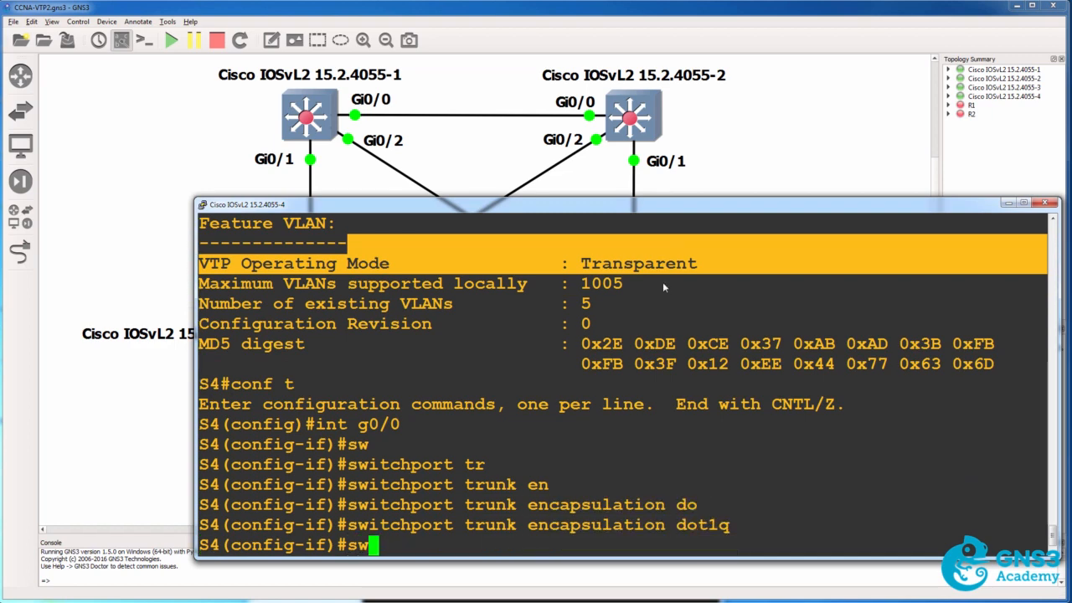
{"action": "type", "text": "w"}
{"action": "key", "text": "Tab"}
{"action": "type", "text": "m"}
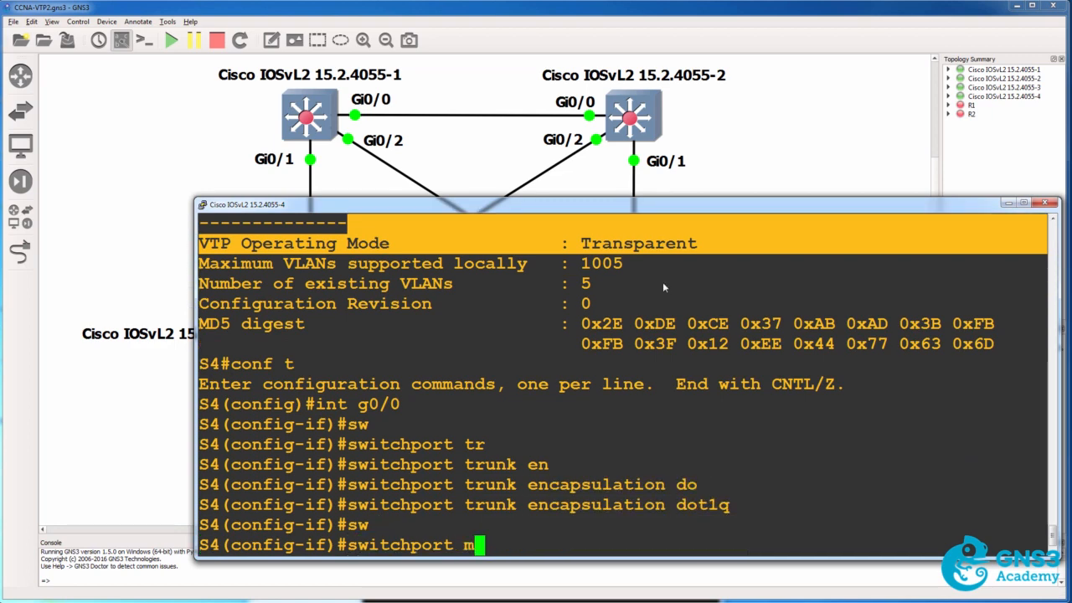
{"action": "type", "text": "o"}
{"action": "key", "text": "Tab"}
{"action": "type", "text": "?"}
{"action": "type", "text": "dy"}
{"action": "key", "text": "Tab"}
{"action": "type", "text": "??"}
{"action": "type", "text": "de"}
{"action": "key", "text": "Tab"}
{"action": "key", "text": "Return"}
Show the running configuration of interface g0/0 and copy its trunk encapsulation and switchport mode lines.
{"action": "type", "text": "do sh run int g0/0"}
{"action": "key", "text": "Return"}
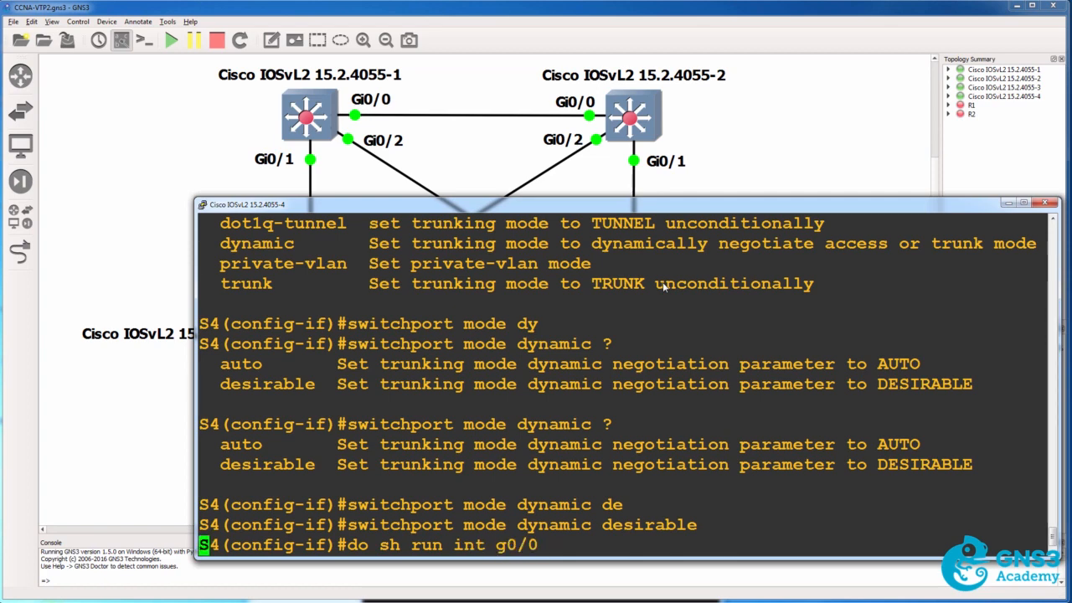
{"action": "left_click_drag", "start_coordinate": [567, 449], "coordinate": [170, 425]}
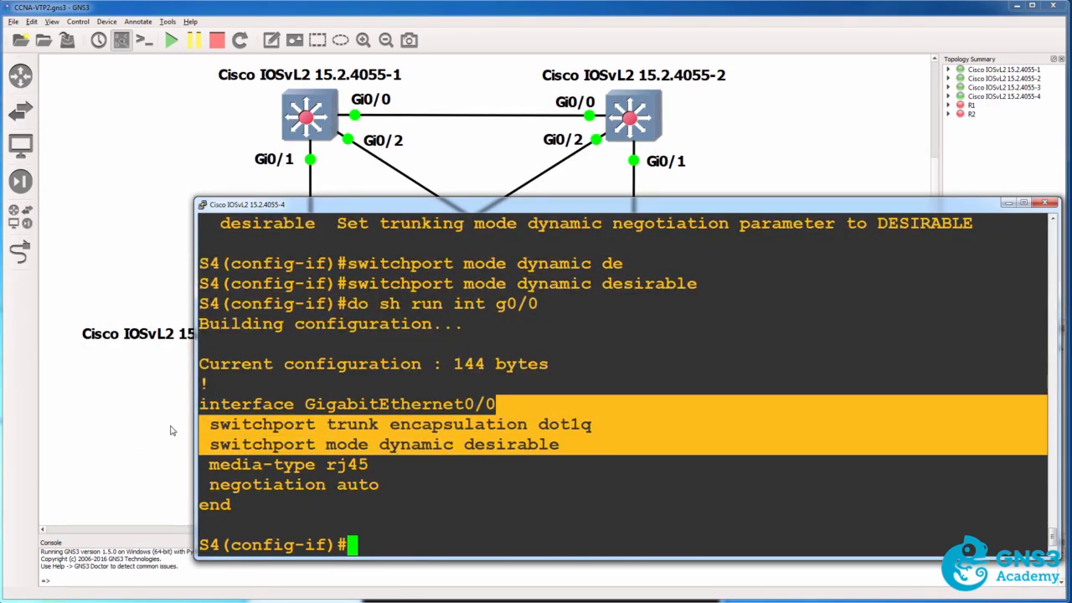
Apply the copied dot1q encapsulation and dynamic desirable mode lines to interface g0/2, then leave configuration mode.
{"action": "type", "text": "int g0/2"}
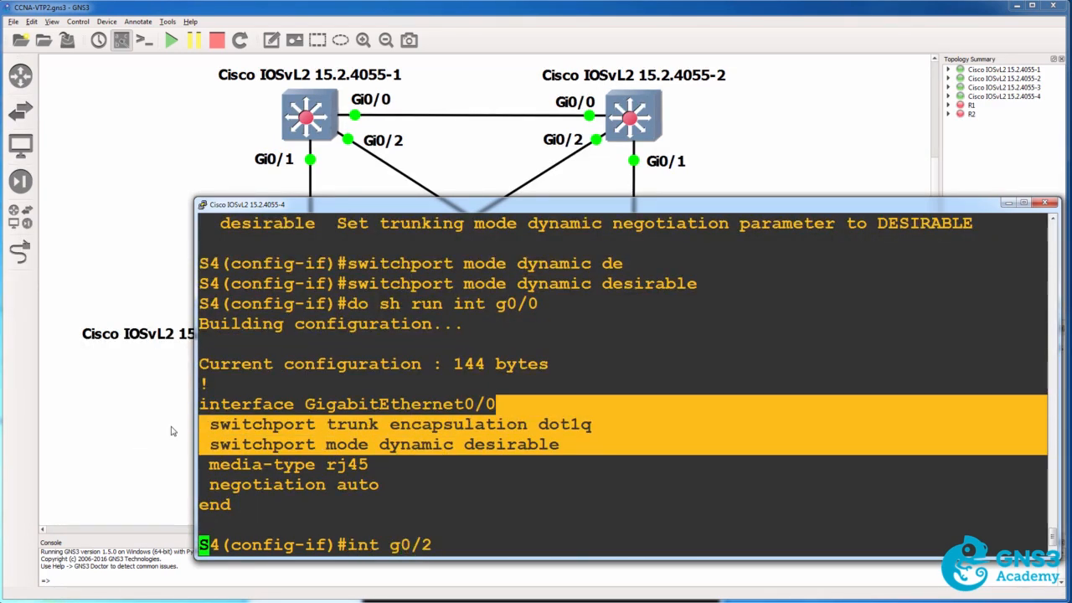
{"action": "key", "text": "Return"}
{"action": "right_click", "coordinate": [470, 463]}
{"action": "type", "text": "end"}
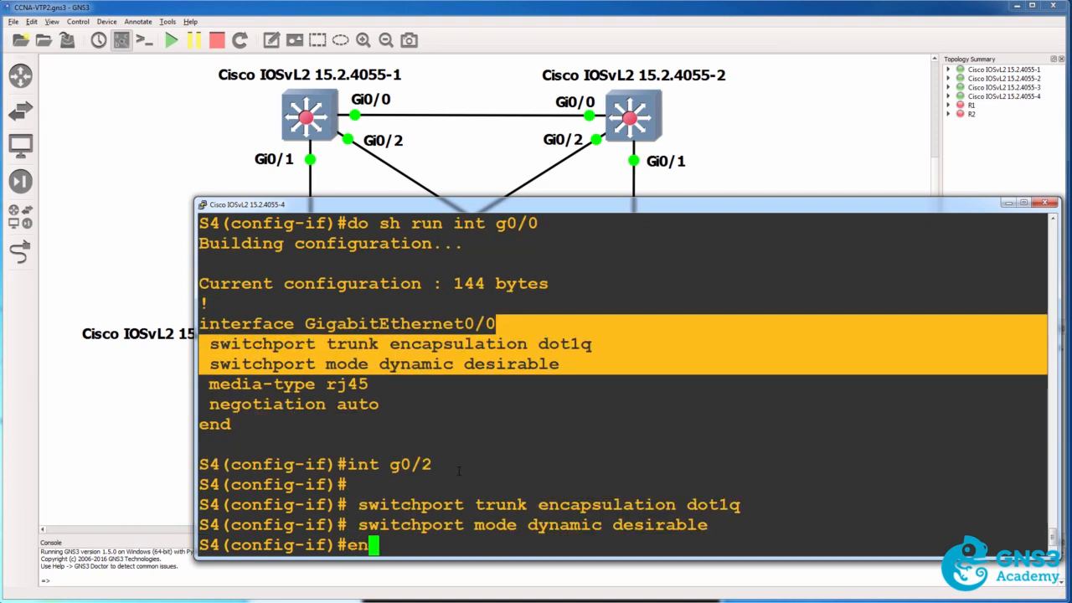
{"action": "key", "text": "Return"}
Display the interface trunk information on S4 to check ports Gi0/0 and Gi0/2.
{"action": "type", "text": "sh int br"}
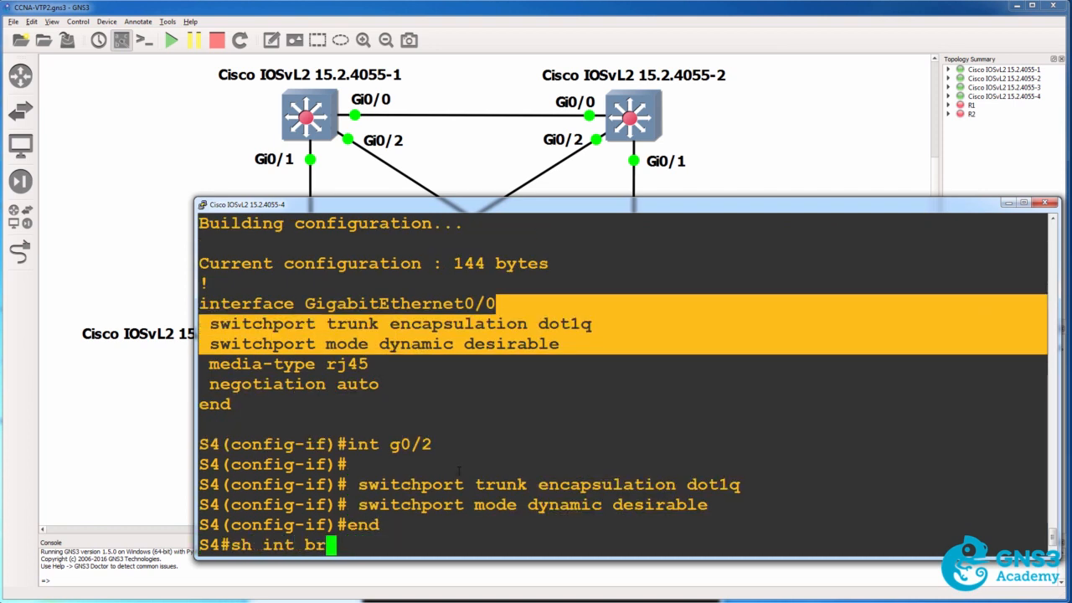
{"action": "key", "text": "BackSpace"}
{"action": "key", "text": "BackSpace"}
{"action": "type", "text": "tr"}
{"action": "key", "text": "Return"}
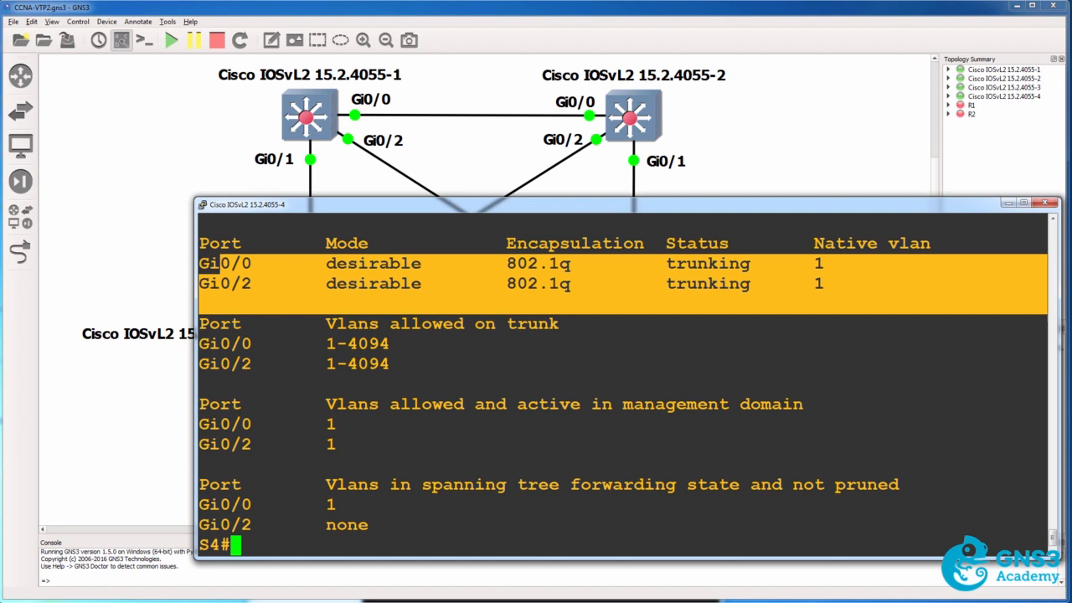
Show the VTP status and the brief VLAN list on S4 to check which VLANs exist.
{"action": "type", "text": "sh vtp status"}
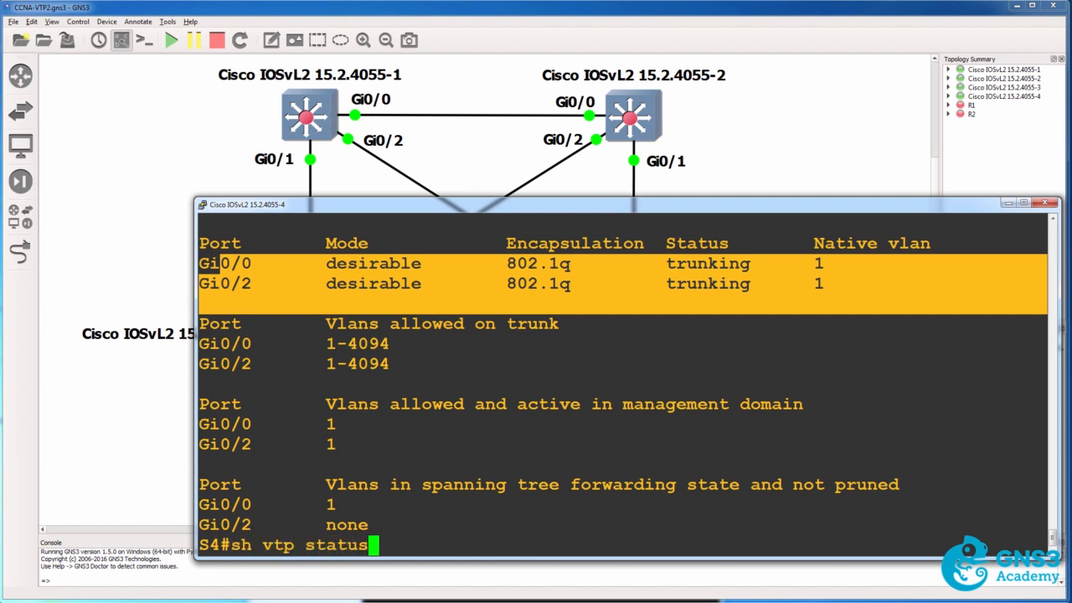
{"action": "key", "text": "Return"}
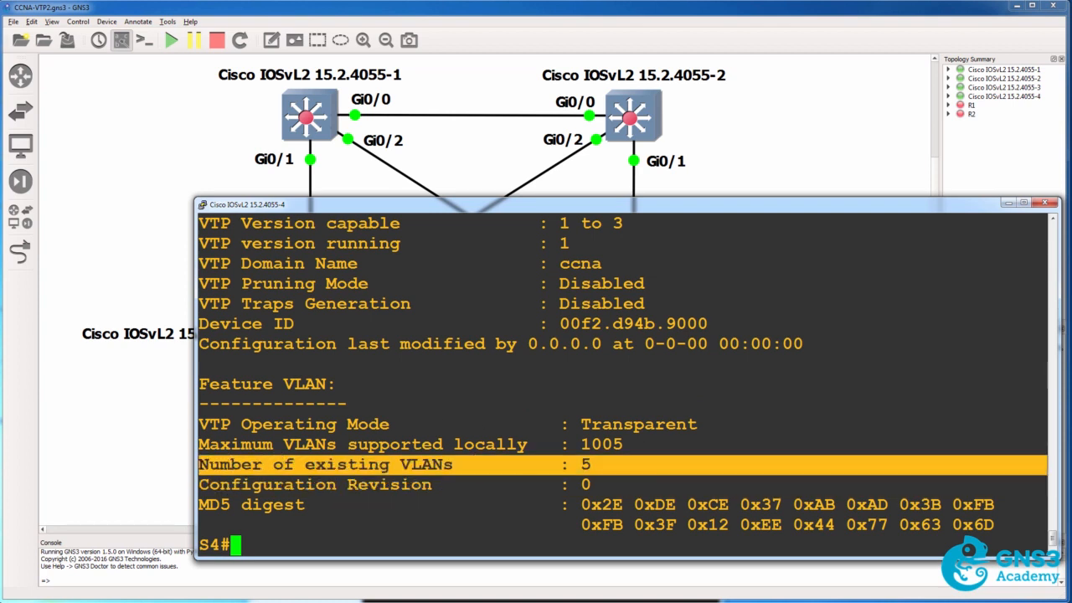
{"action": "type", "text": "sh vlan bri"}
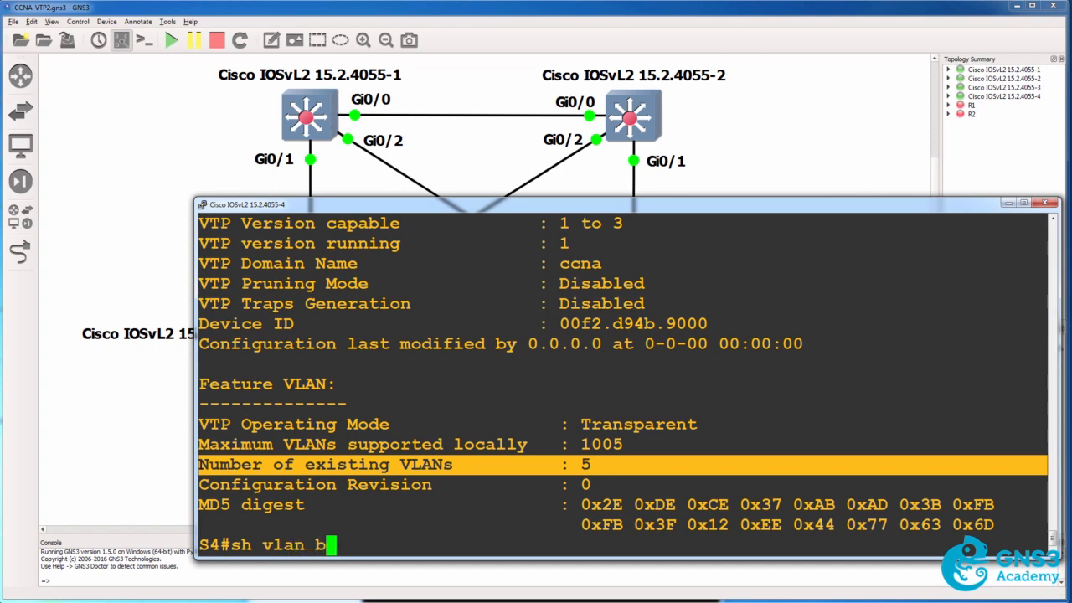
{"action": "key", "text": "Tab"}
{"action": "key", "text": "Return"}
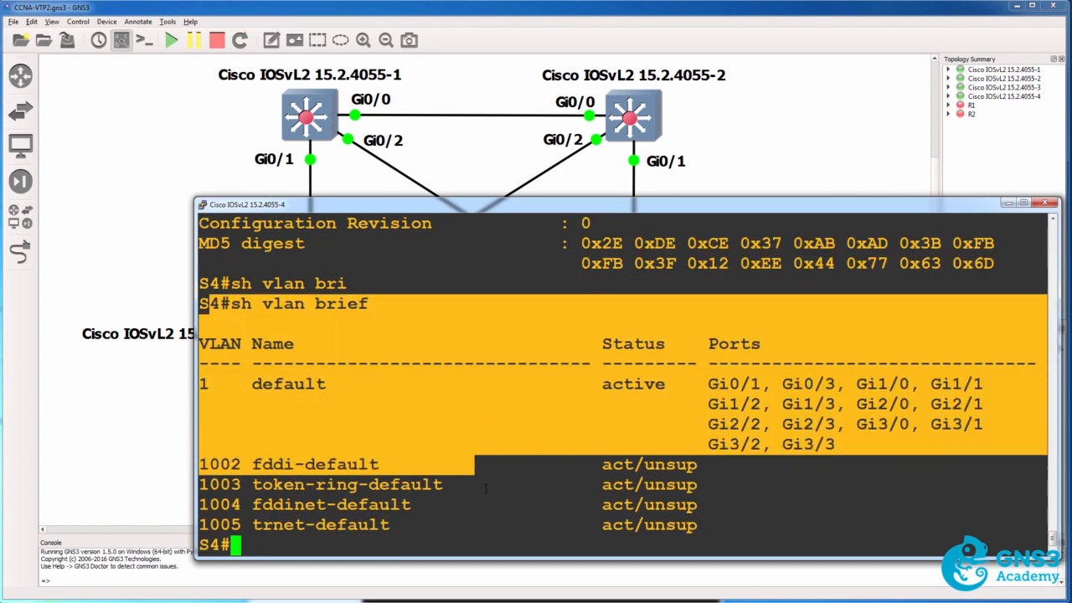
Create VLAN 10 on S4 and return to global configuration mode.
{"action": "type", "text": "conf t"}
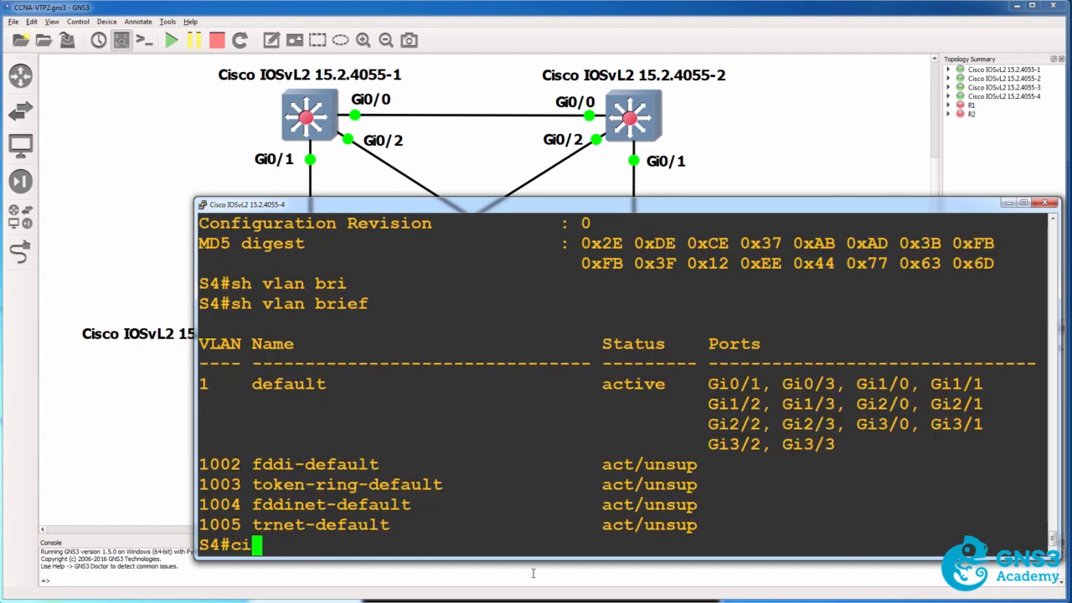
{"action": "key", "text": "Return"}
{"action": "type", "text": "vlan 10"}
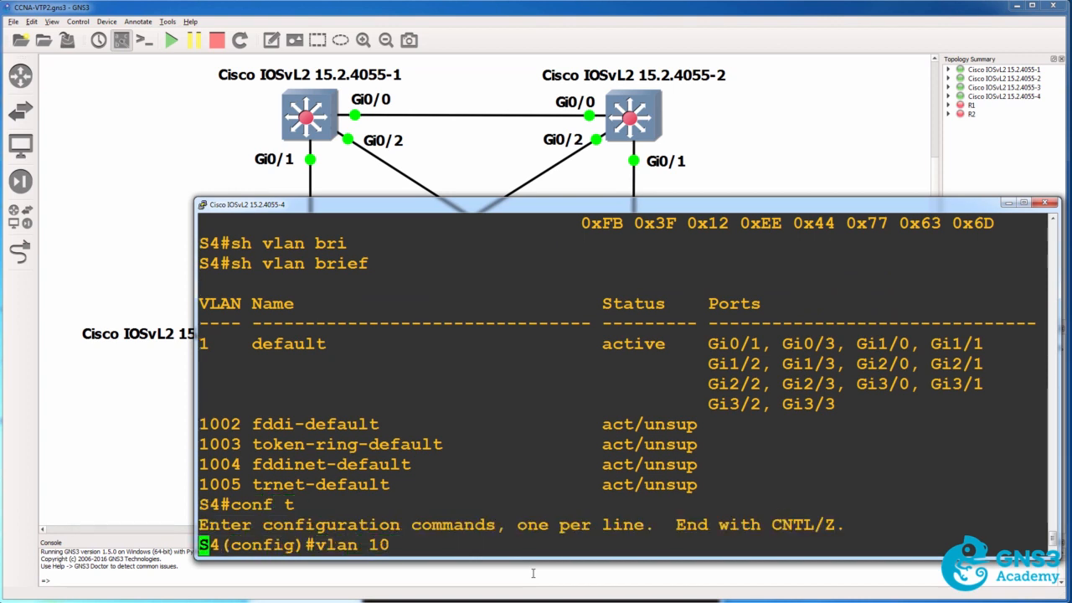
{"action": "key", "text": "Return"}
{"action": "type", "text": "exit"}
{"action": "key", "text": "Return"}
Create VLAN 11 on S4 and leave configuration mode.
{"action": "key", "text": "Up"}
{"action": "key", "text": "Up"}
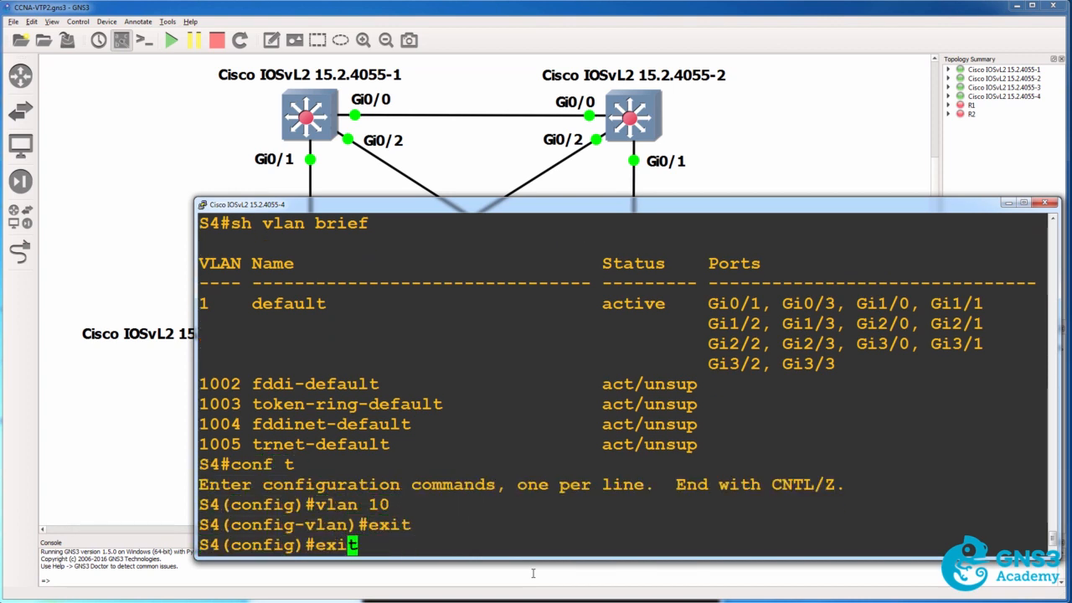
{"action": "type", "text": "11"}
{"action": "key", "text": "Return"}
{"action": "type", "text": "exit"}
{"action": "key", "text": "Return"}
{"action": "type", "text": "end"}
{"action": "key", "text": "Return"}
Display the VTP status on S4 to check the configuration revision.
{"action": "type", "text": "sh v"}
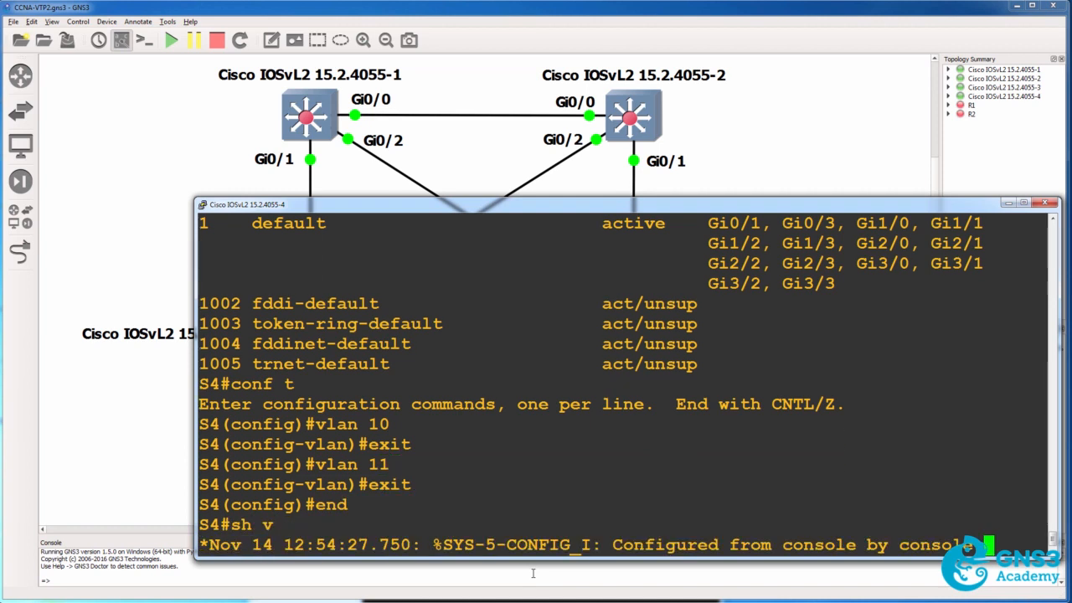
{"action": "type", "text": "tp status"}
{"action": "key", "text": "Return"}
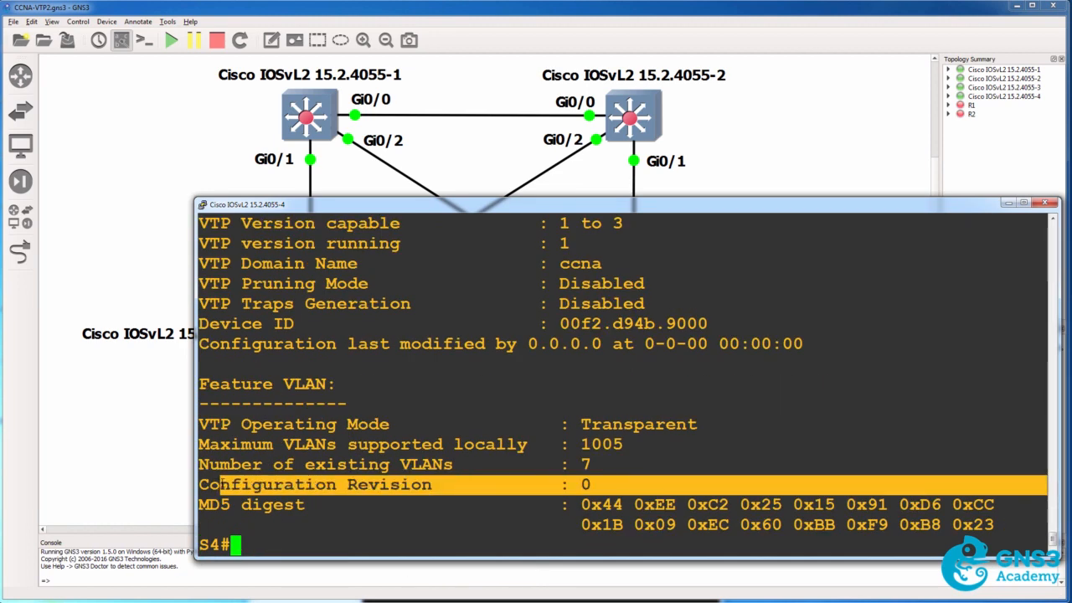
Show the brief VLAN list on S4 and highlight the entries for VLANs 10 and 11.
{"action": "type", "text": "s"}
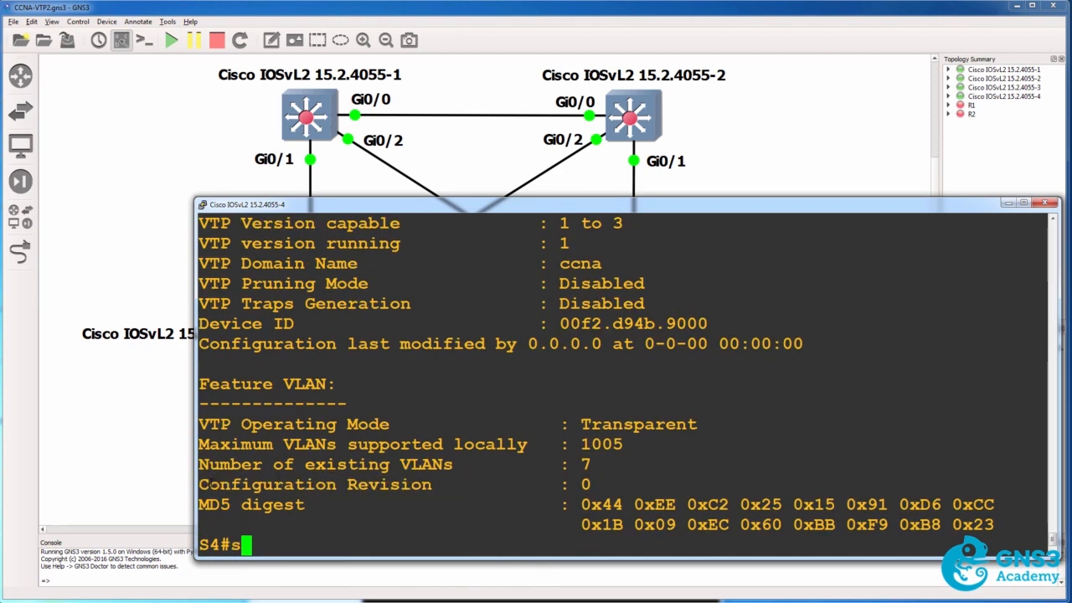
{"action": "type", "text": "how vlan bri"}
{"action": "key", "text": "Tab"}
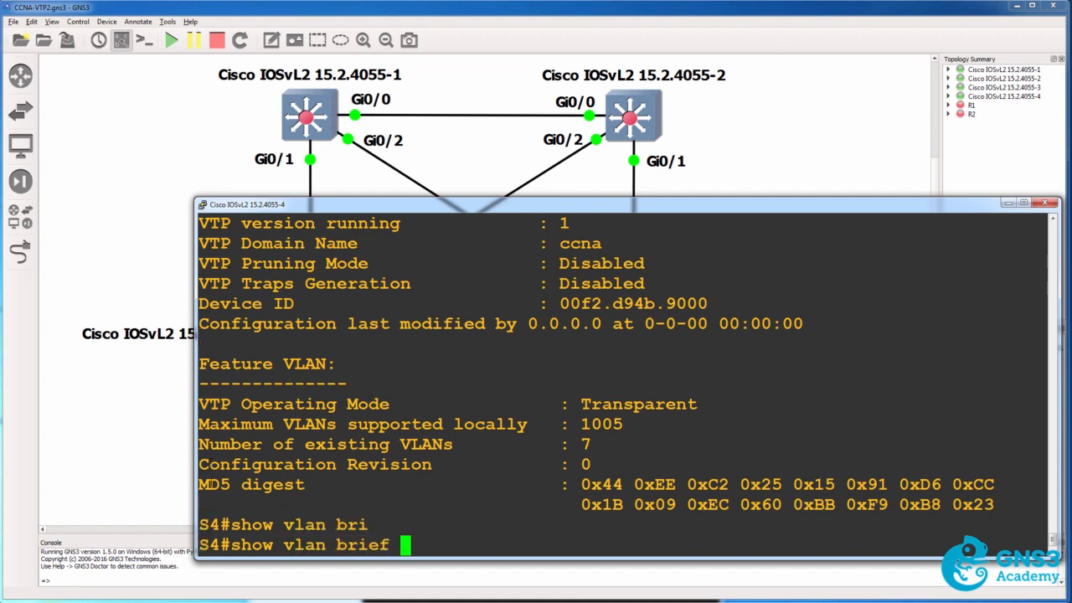
{"action": "key", "text": "Return"}
{"action": "left_click_drag", "start_coordinate": [471, 437], "coordinate": [749, 444]}
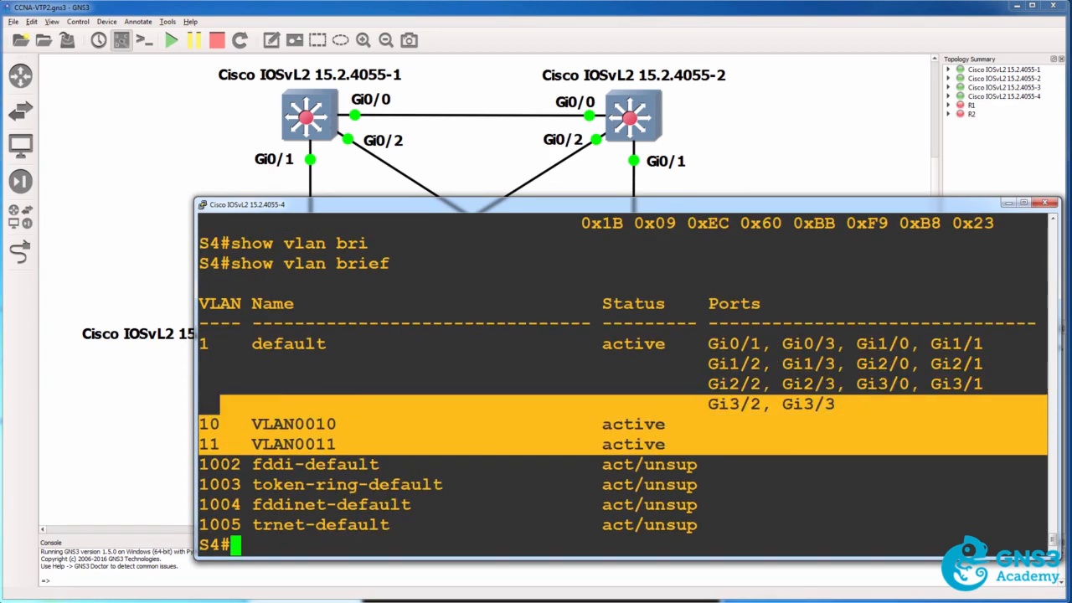
Switch to the S1 console and show its brief VLAN list to check whether VLANs 10 and 11 are present.
{"action": "key", "text": "alt+Tab"}
{"action": "key", "text": "Return"}
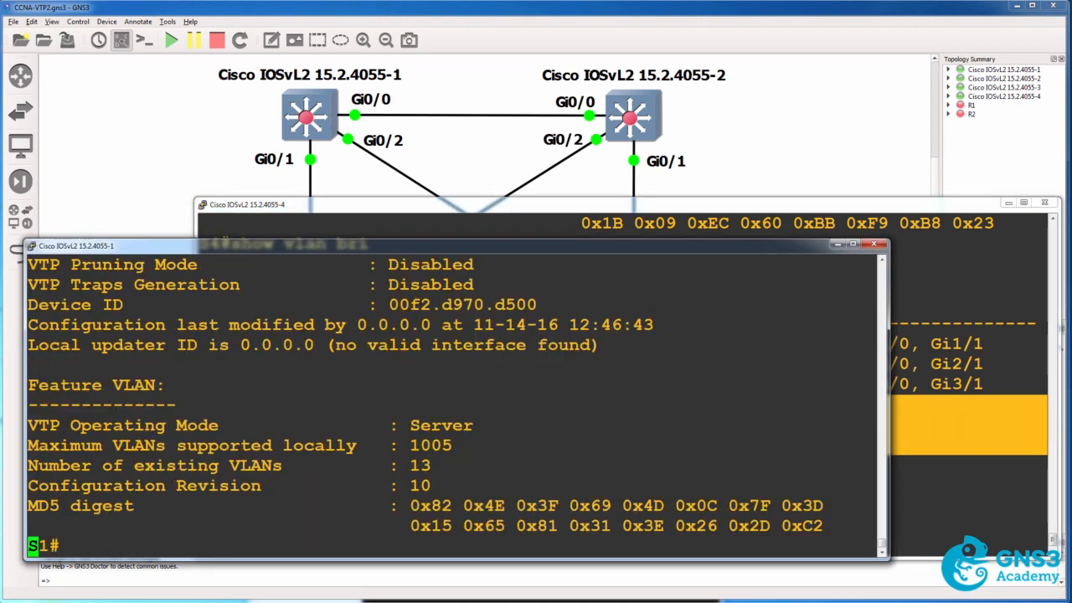
{"action": "type", "text": "sh vlan br"}
{"action": "key", "text": "Tab"}
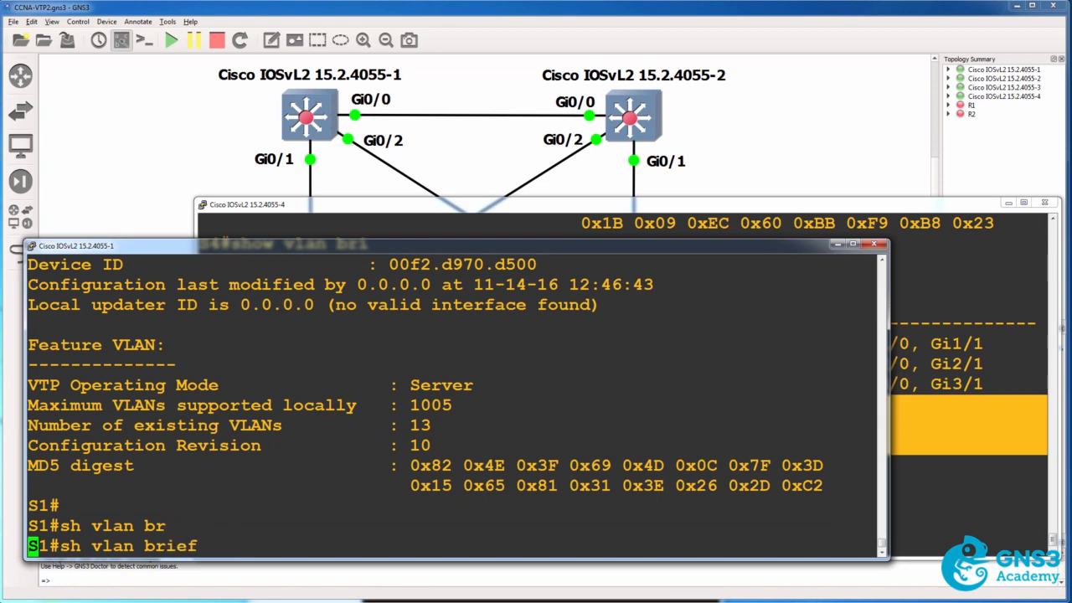
{"action": "key", "text": "Return"}
{"action": "left_click_drag", "start_coordinate": [55, 312], "coordinate": [545, 467]}
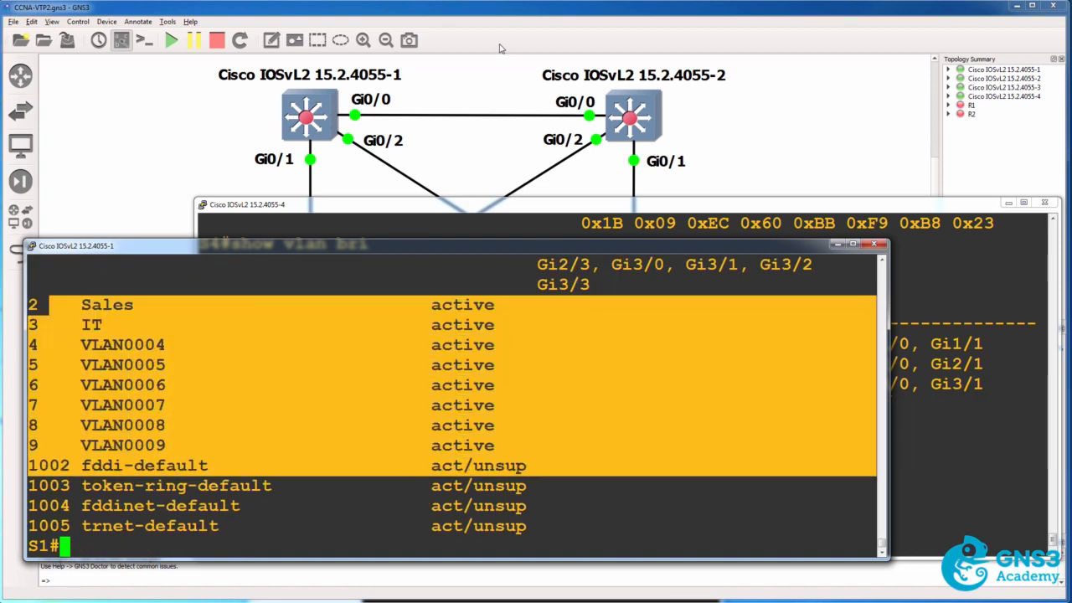
Return to the topology and add the text notes "Transparent" below switch 4's label and "Client" below switch 3's label.
{"action": "left_click", "coordinate": [499, 48]}
{"action": "left_click", "coordinate": [269, 37]}
{"action": "left_click", "coordinate": [726, 345]}
{"action": "type", "text": "Transparent"}
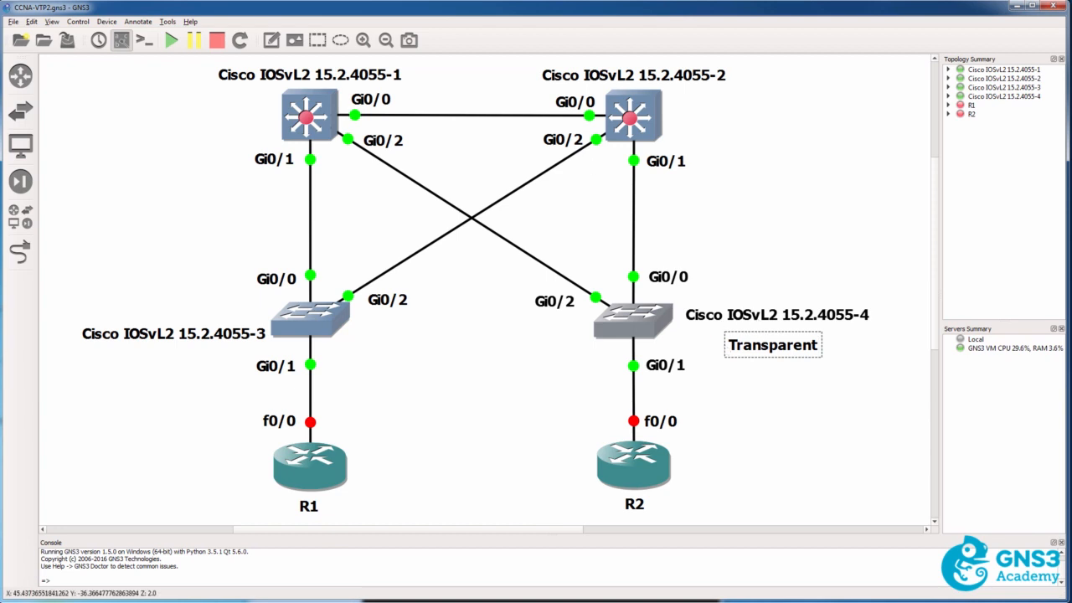
{"action": "left_click", "coordinate": [149, 359]}
{"action": "type", "text": "Client"}
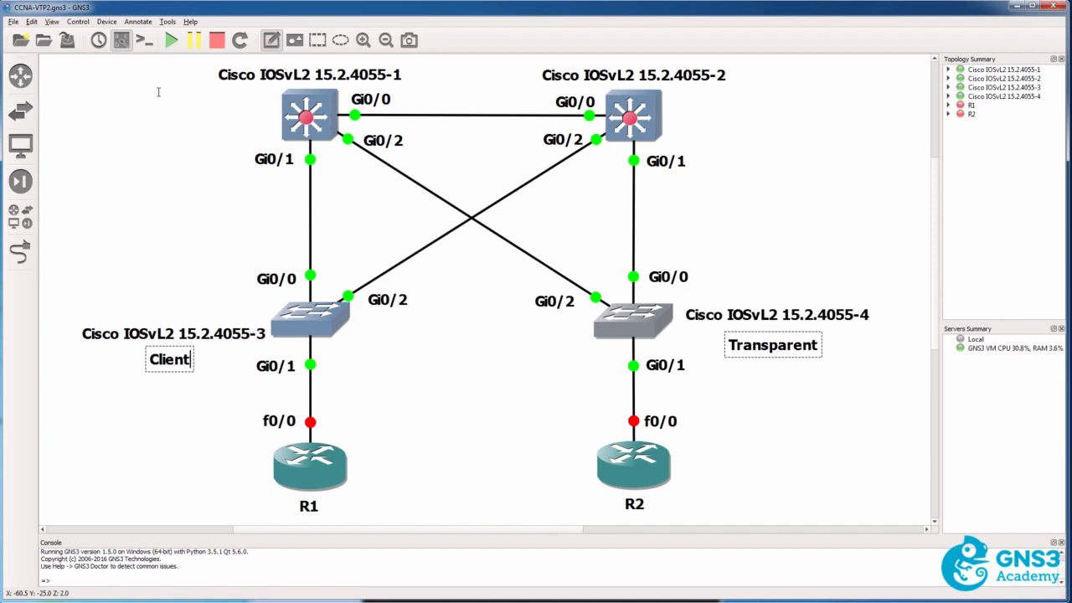
Add a "Server" text note beside switch 1 and place a duplicate of it beside switch 2.
{"action": "left_click", "coordinate": [156, 111]}
{"action": "type", "text": "Server"}
{"action": "right_click", "coordinate": [195, 114]}
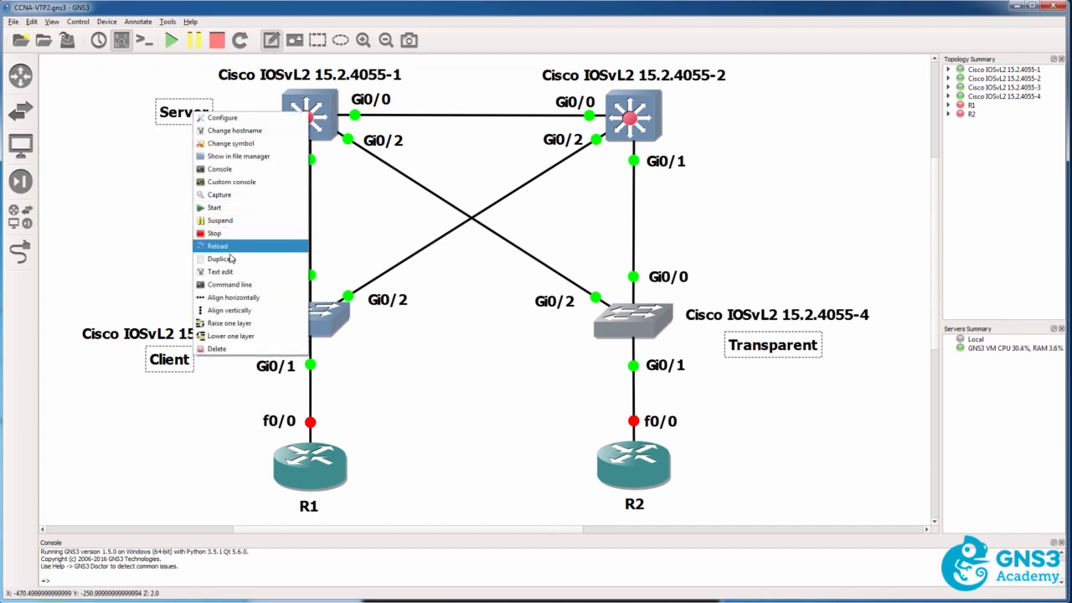
{"action": "left_click", "coordinate": [221, 258]}
{"action": "left_click_drag", "start_coordinate": [219, 136], "coordinate": [710, 115]}
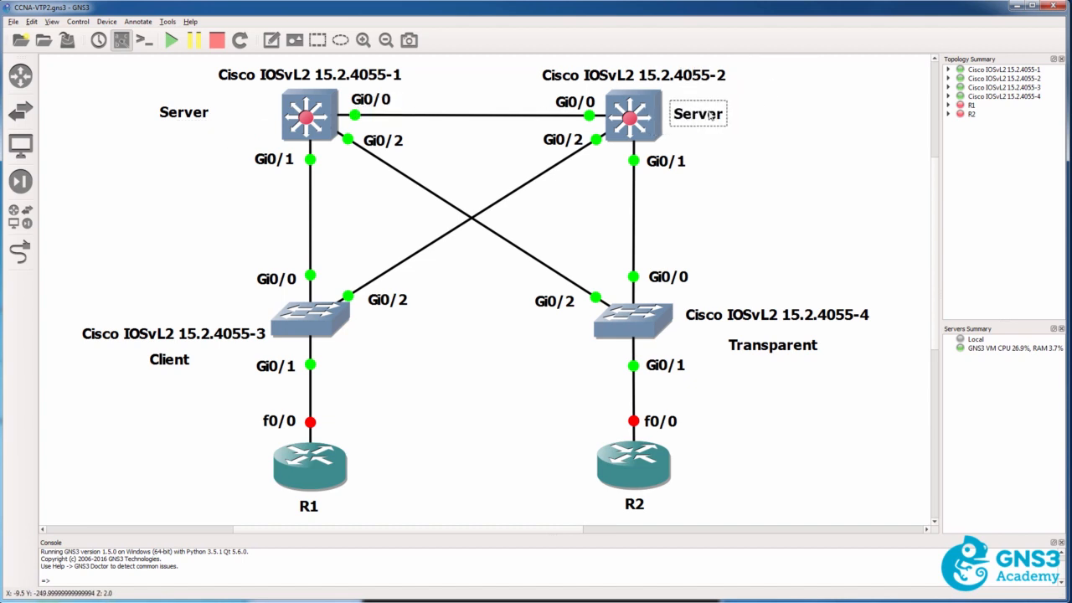
Move the Server, Client and Transparent notes close beside switches 1, 3 and 4, with switch 4's name label below its note.
{"action": "left_click_drag", "start_coordinate": [184, 112], "coordinate": [245, 117]}
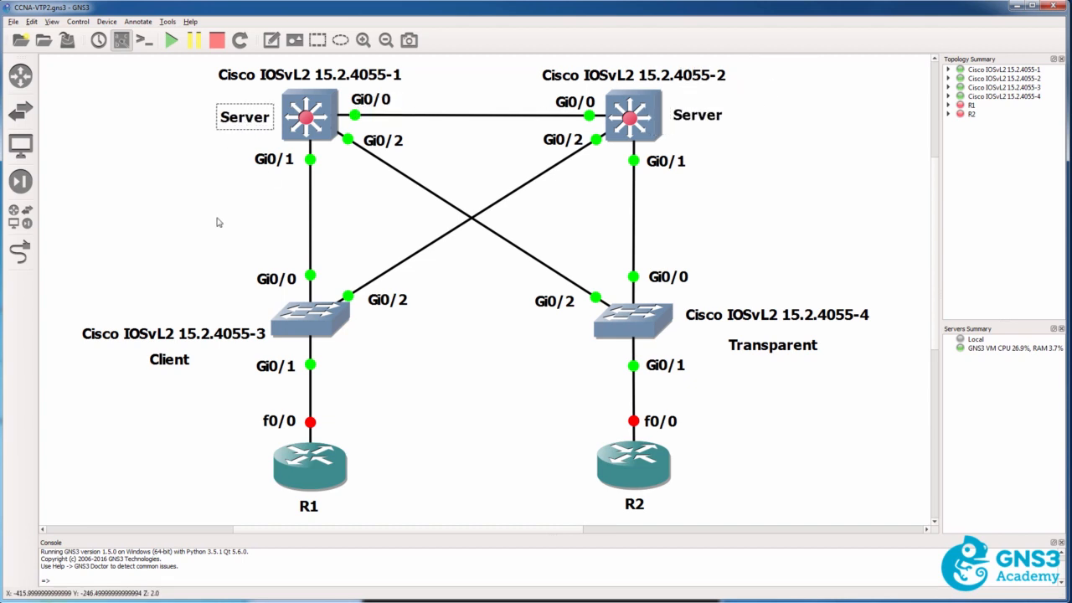
{"action": "left_click_drag", "start_coordinate": [172, 369], "coordinate": [244, 319]}
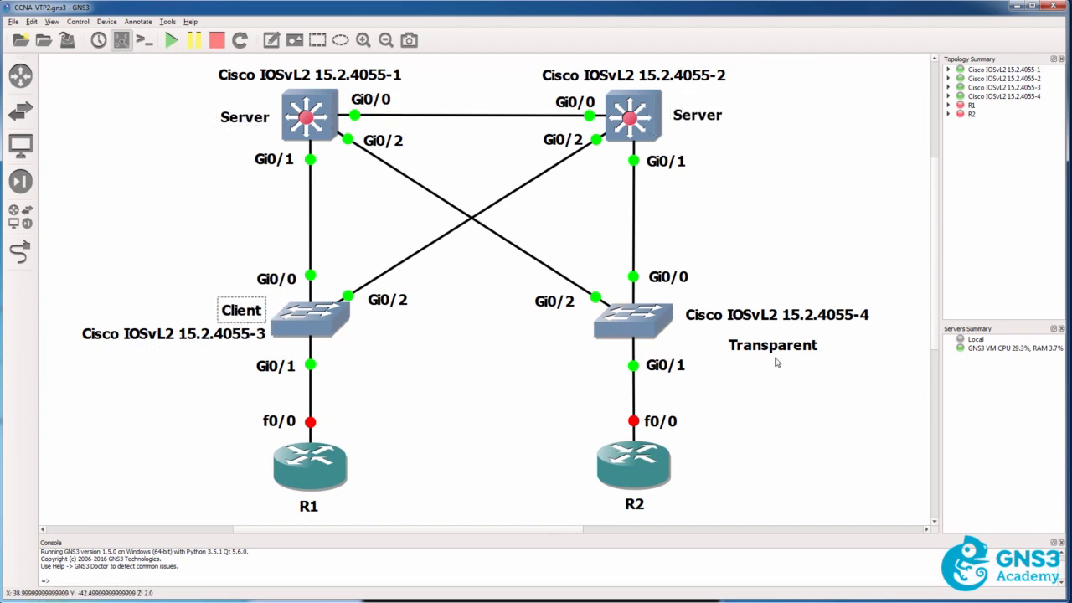
{"action": "left_click_drag", "start_coordinate": [758, 317], "coordinate": [713, 325]}
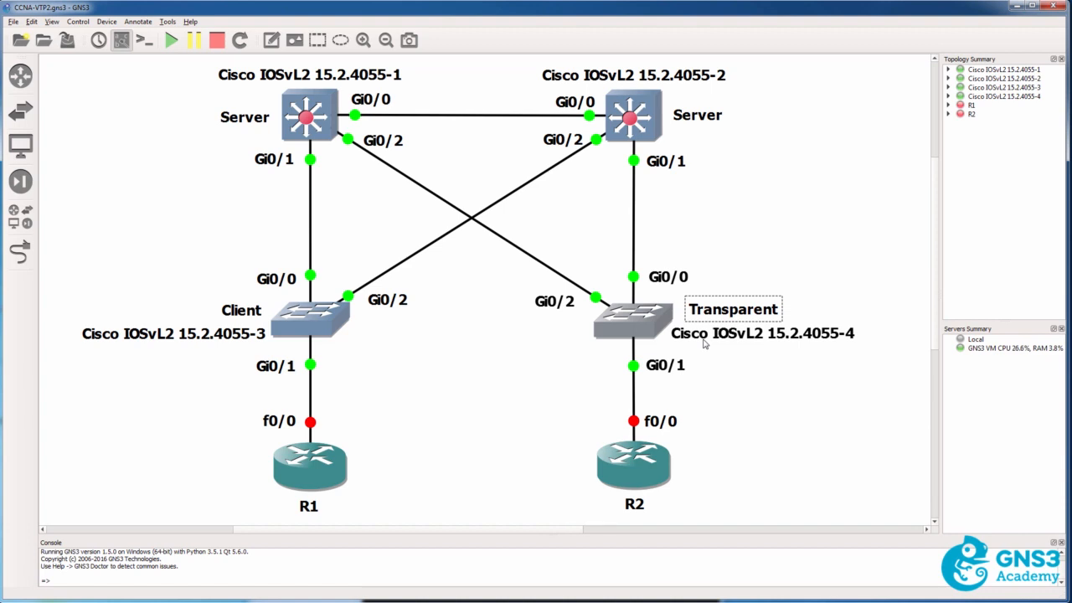
Open the S4 console and display its VTP status, highlighting the operating mode.
{"action": "double_click", "coordinate": [634, 322]}
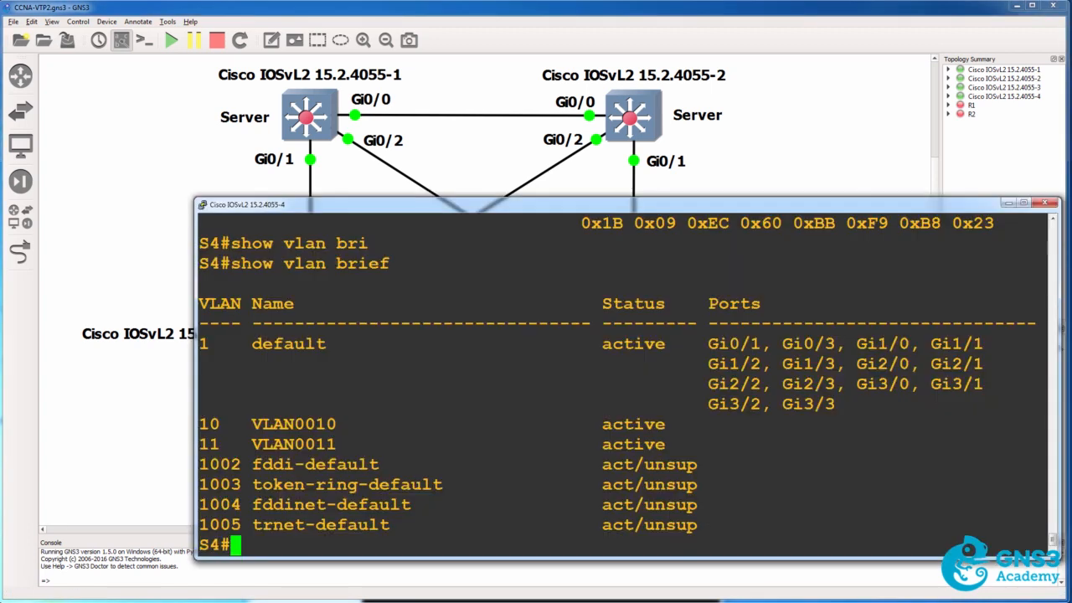
{"action": "type", "text": "sh v"}
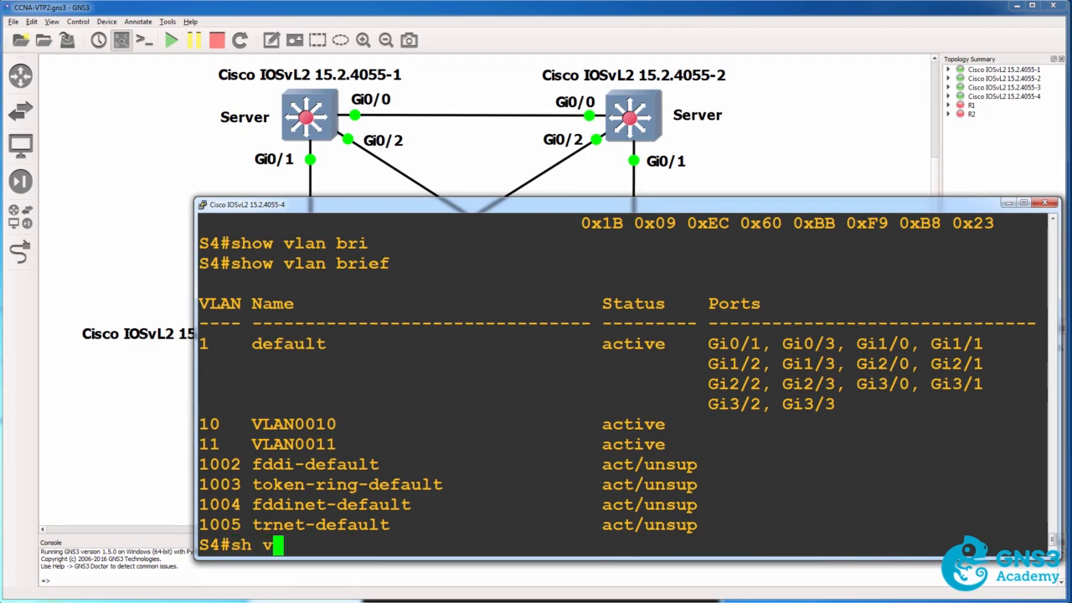
{"action": "type", "text": "tp status"}
{"action": "key", "text": "Return"}
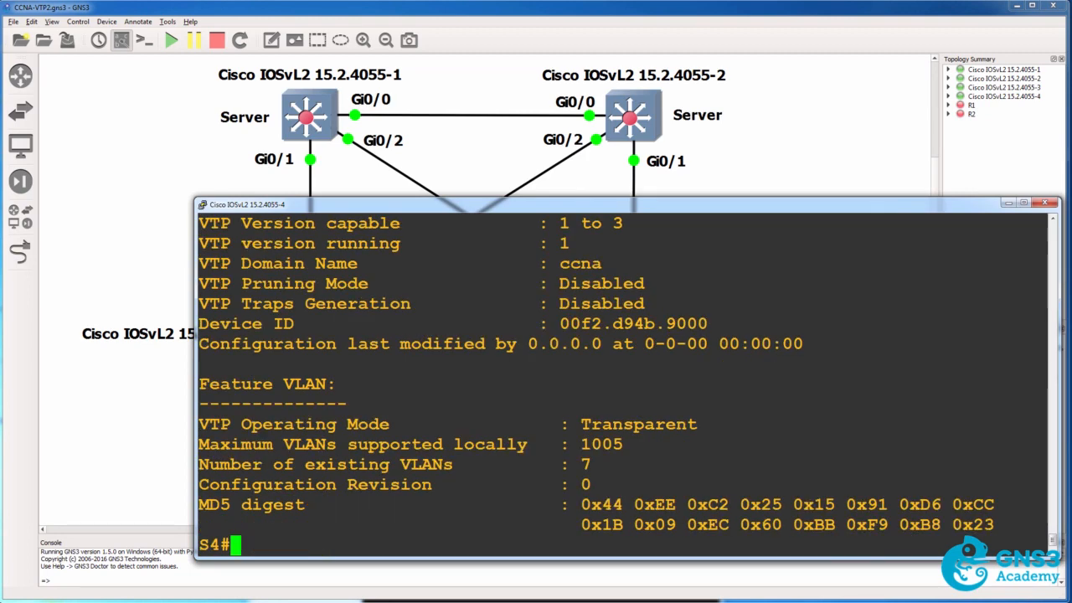
{"action": "left_click_drag", "start_coordinate": [713, 418], "coordinate": [350, 404]}
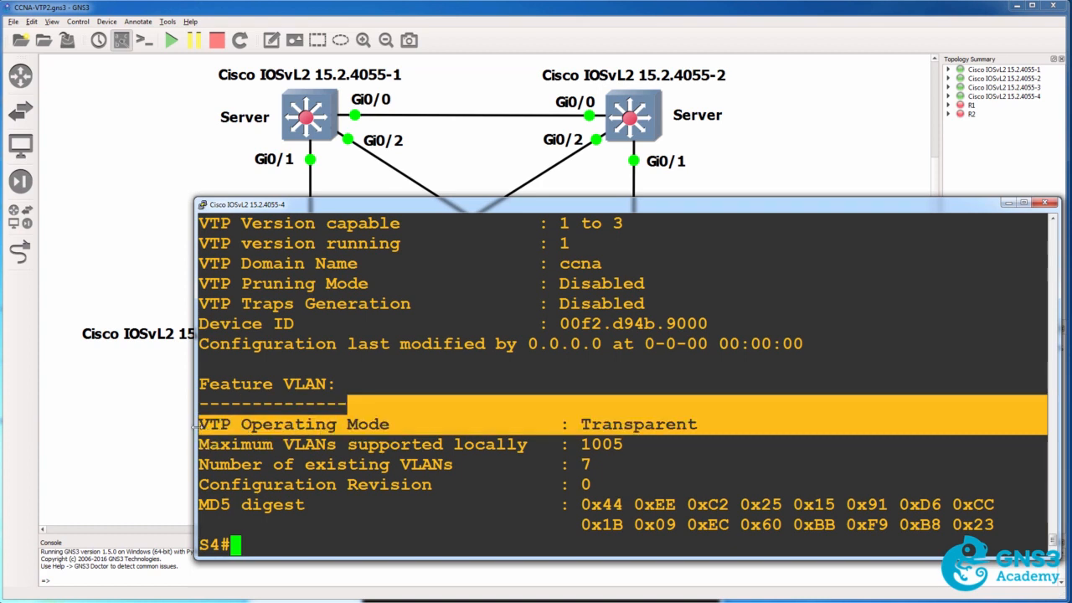
Set the VTP mode of S4 to client and leave configuration mode.
{"action": "type", "text": "conf t"}
{"action": "key", "text": "Return"}
{"action": "type", "text": "vl"}
{"action": "key", "text": "BackSpace"}
{"action": "type", "text": "tp dom"}
{"action": "key", "text": "BackSpace"}
{"action": "key", "text": "BackSpace"}
{"action": "type", "text": "mode client"}
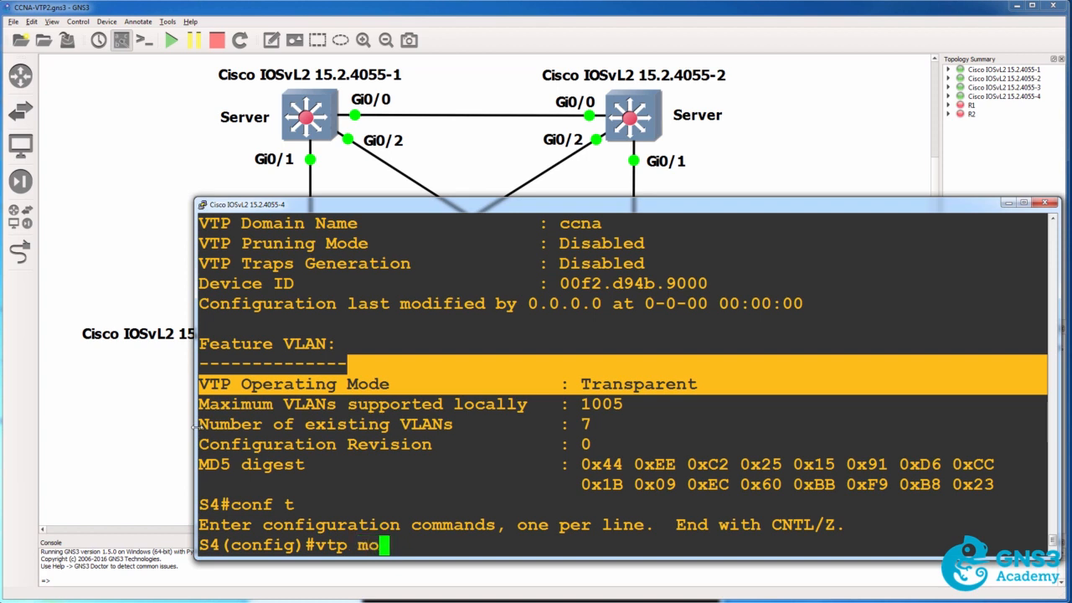
{"action": "key", "text": "Return"}
{"action": "type", "text": "end"}
{"action": "key", "text": "Return"}
Display the VTP status on S4 again and highlight its configuration revision in client mode.
{"action": "type", "text": "sh s"}
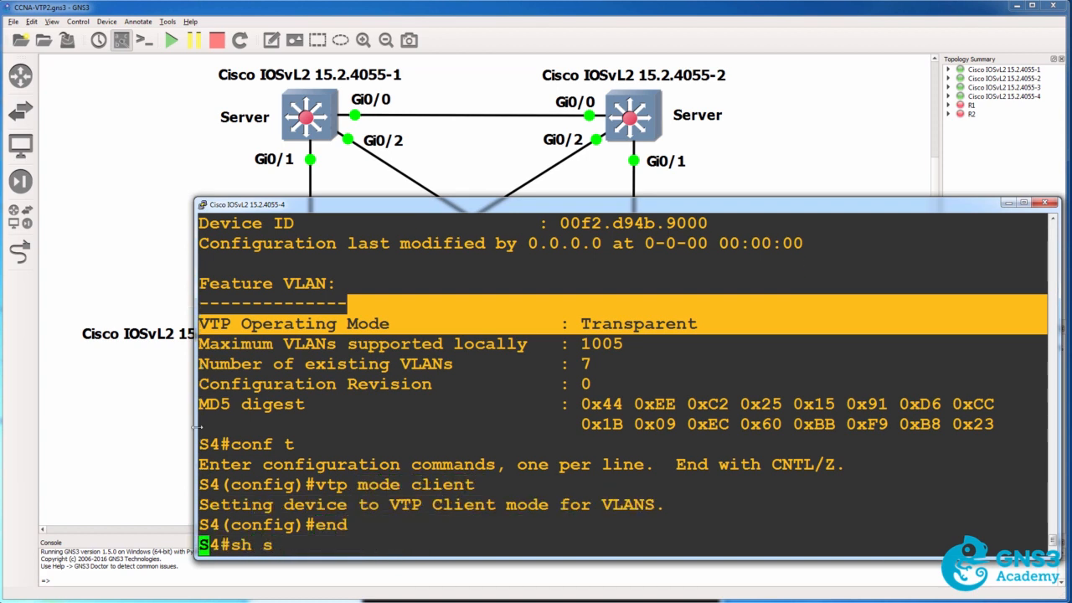
{"action": "key", "text": "BackSpace"}
{"action": "type", "text": "vtp status"}
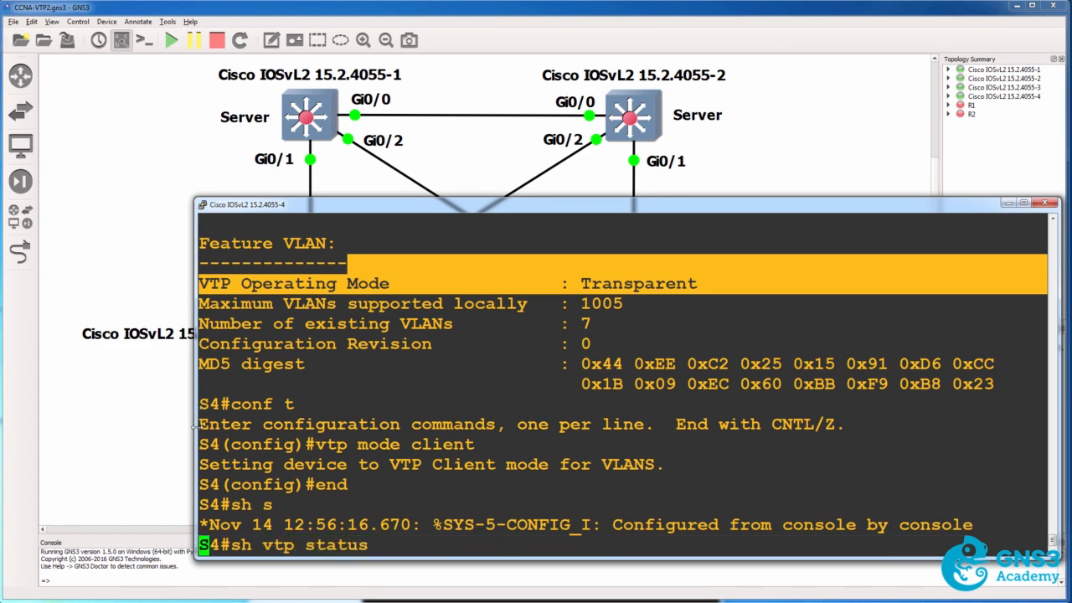
{"action": "key", "text": "Return"}
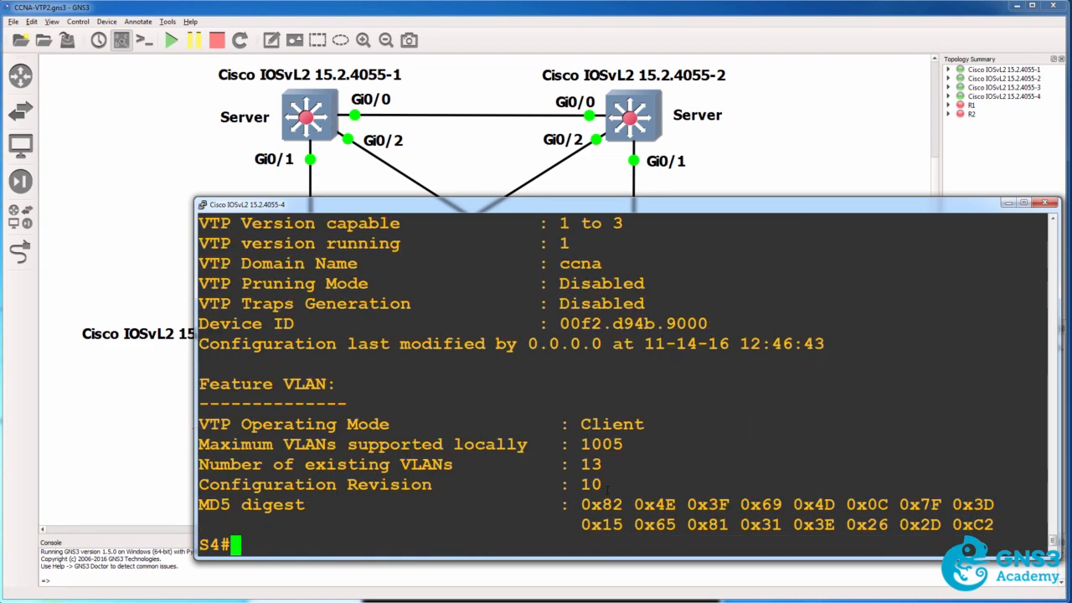
{"action": "left_click_drag", "start_coordinate": [639, 484], "coordinate": [193, 490]}
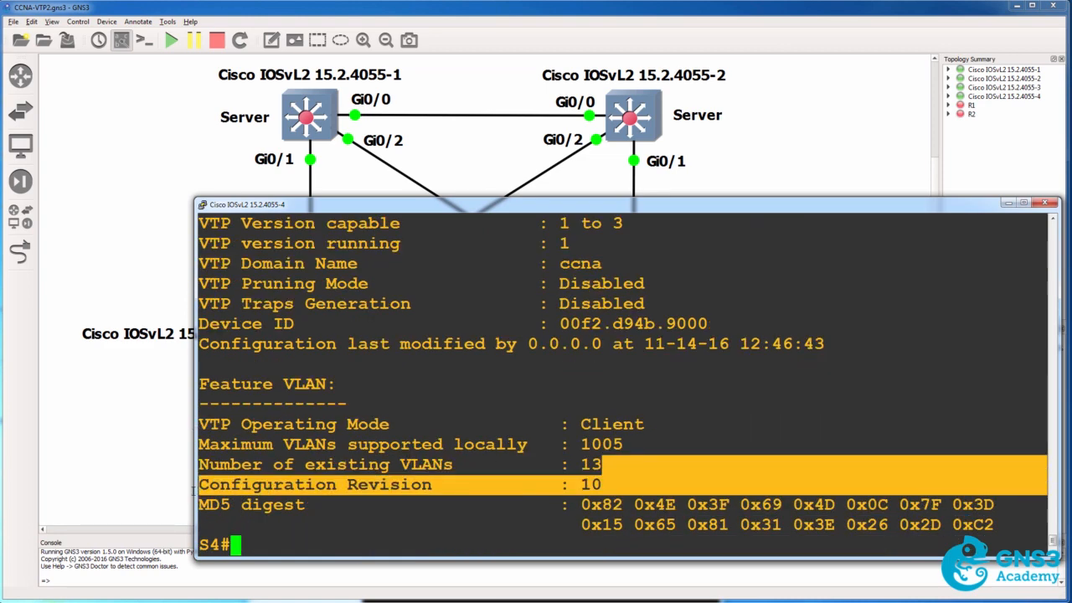
Show the brief VLAN list on S4 to check which VLANs it holds as a client.
{"action": "type", "text": "sh vlan bri"}
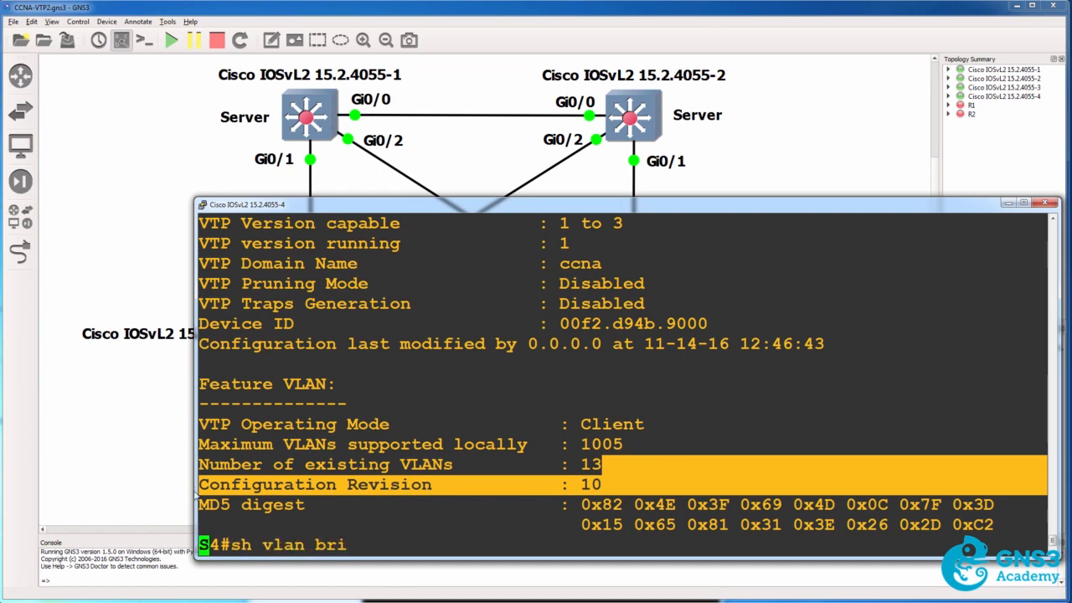
{"action": "key", "text": "Return"}
{"action": "left_click_drag", "start_coordinate": [220, 231], "coordinate": [766, 444]}
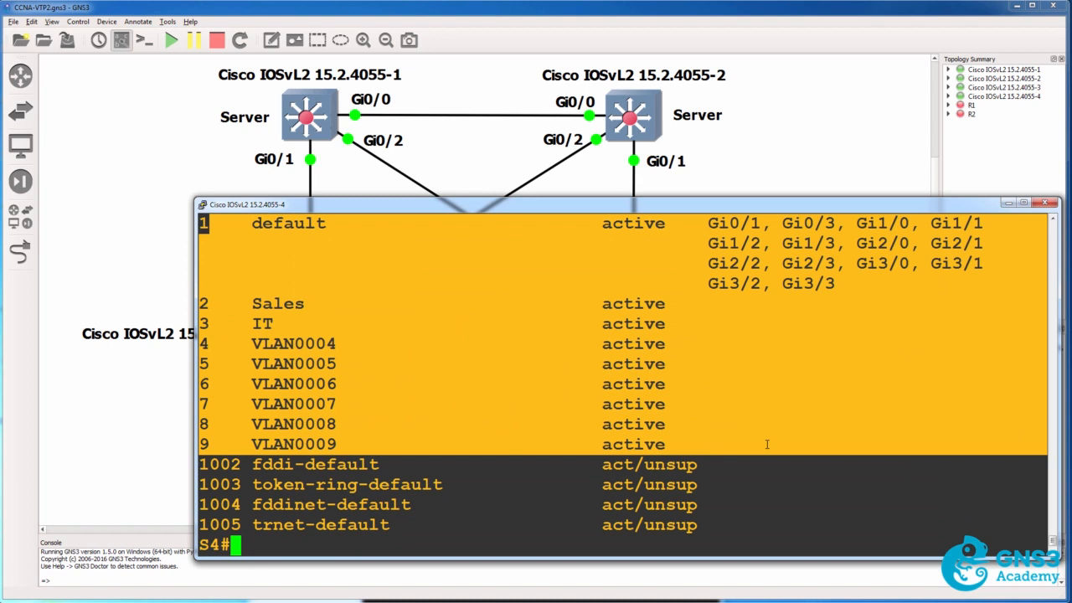
Review the earlier transparent-mode VTP status in the S4 console and highlight its configuration revision.
{"action": "scroll", "coordinate": [768, 441], "scroll_direction": "up", "scroll_amount": 3}
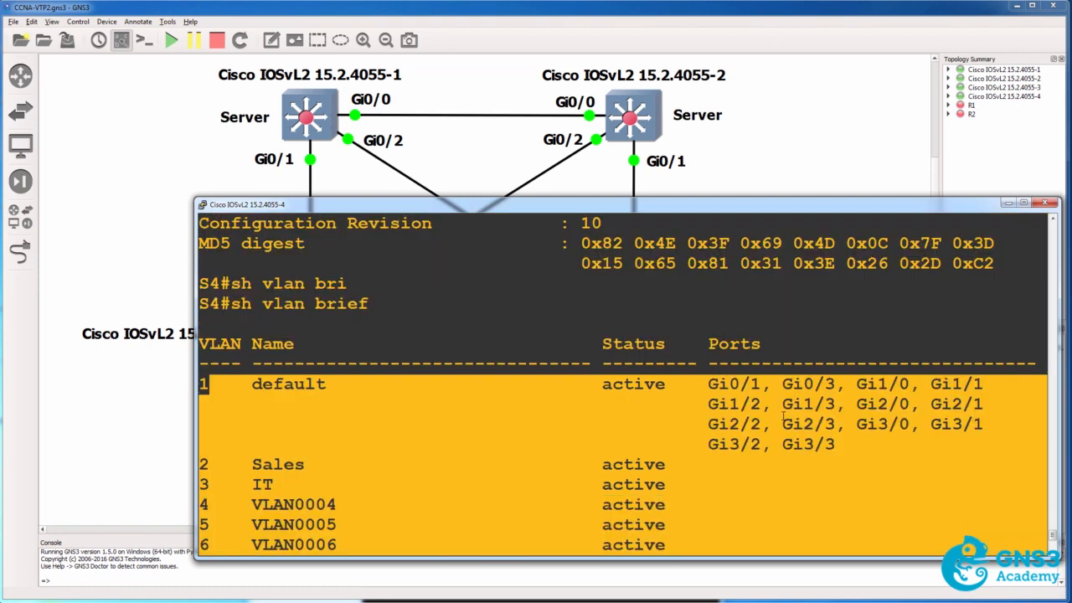
{"action": "scroll", "coordinate": [783, 416], "scroll_direction": "up", "scroll_amount": 3}
{"action": "scroll", "coordinate": [655, 353], "scroll_direction": "up", "scroll_amount": 3}
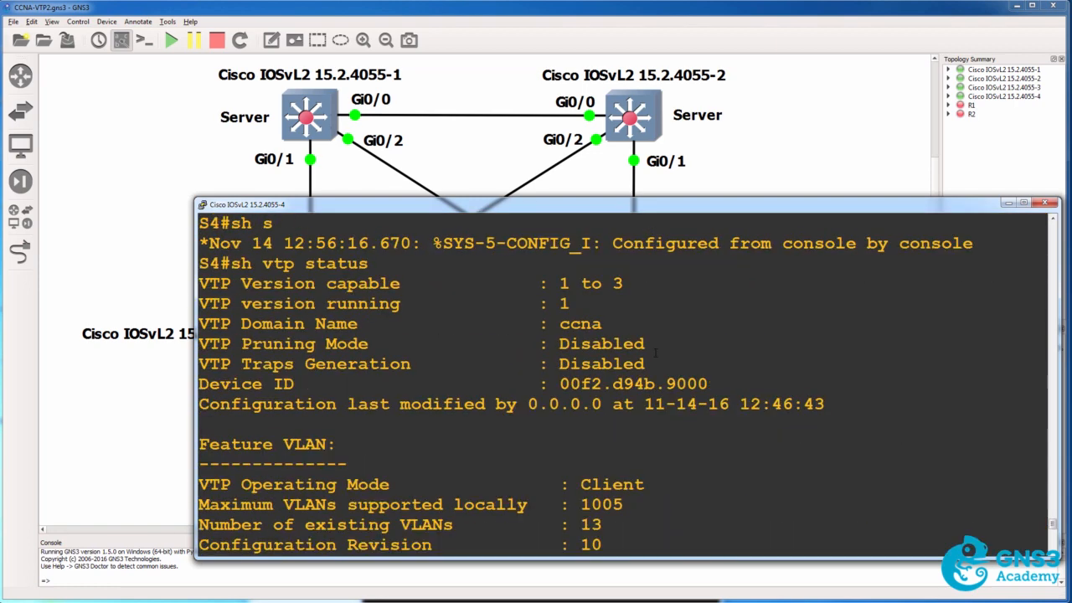
{"action": "scroll", "coordinate": [656, 353], "scroll_direction": "up", "scroll_amount": 6}
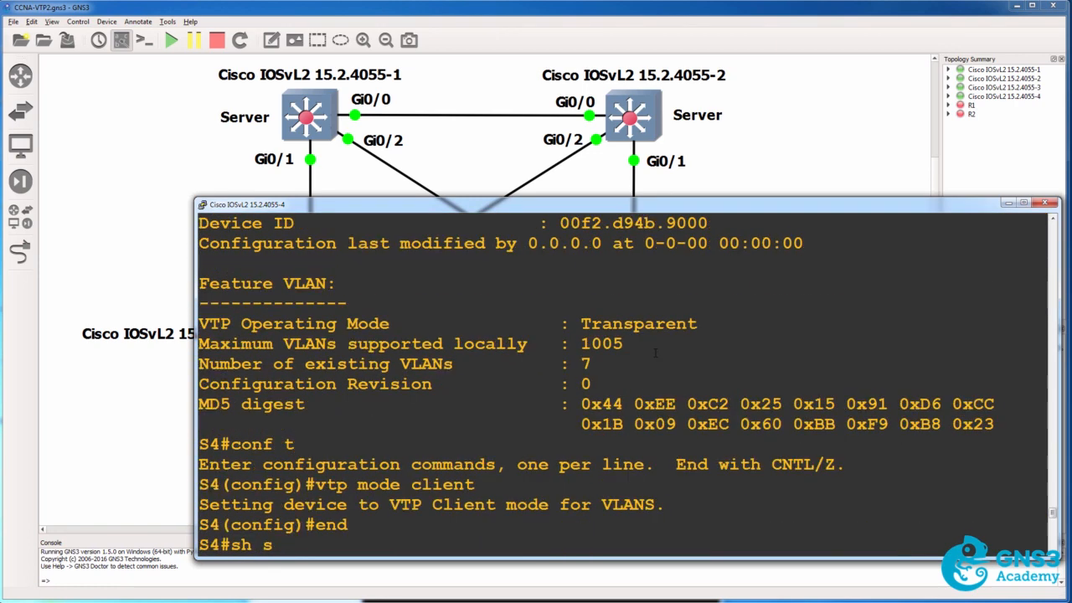
{"action": "left_click_drag", "start_coordinate": [613, 383], "coordinate": [200, 389]}
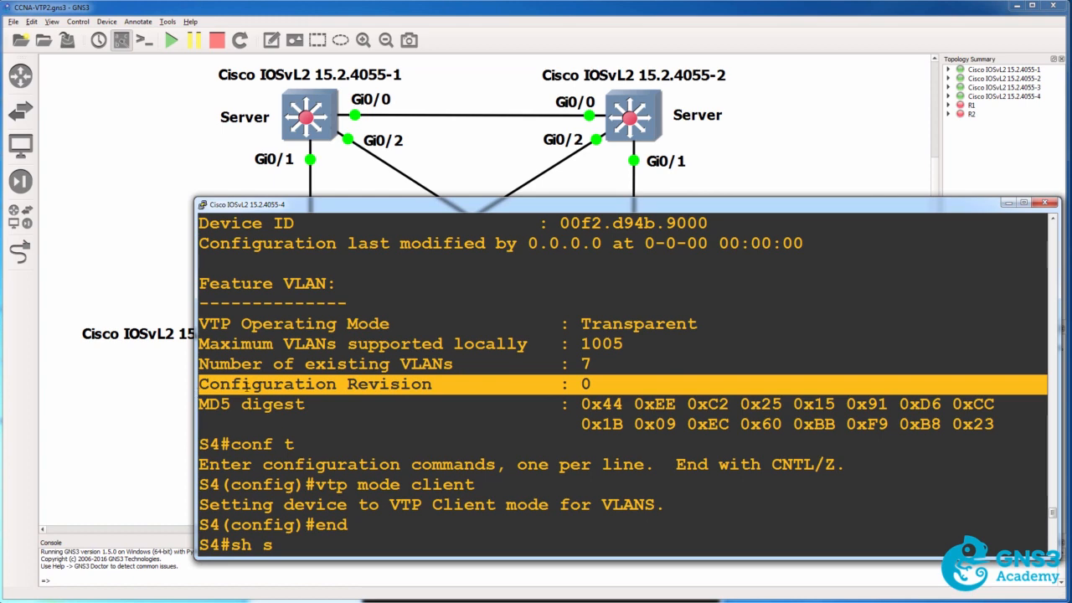
Enter global configuration mode on S4 and shut down interface g0/0.
{"action": "key", "text": "Return"}
{"action": "type", "text": "cinf"}
{"action": "key", "text": "BackSpace"}
{"action": "key", "text": "BackSpace"}
{"action": "key", "text": "BackSpace"}
{"action": "key", "text": "BackSpace"}
{"action": "key", "text": "BackSpace"}
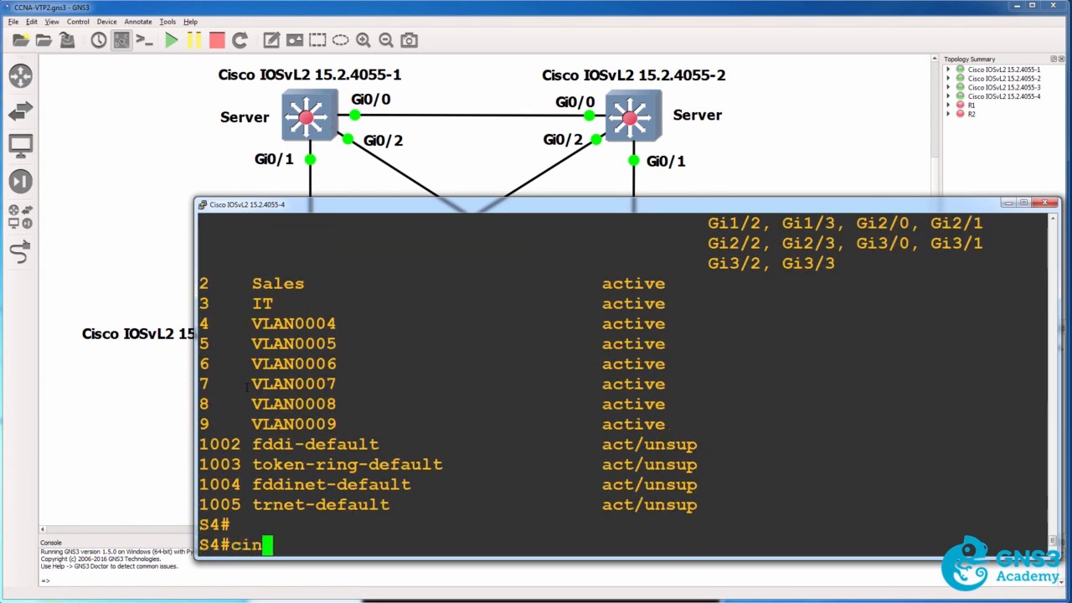
{"action": "type", "text": "conf t"}
{"action": "key", "text": "Return"}
{"action": "type", "text": "int g0/0"}
{"action": "key", "text": "Return"}
{"action": "type", "text": "shut"}
{"action": "key", "text": "Return"}
Shut down interface g0/2 on S4.
{"action": "type", "text": "int g0/2"}
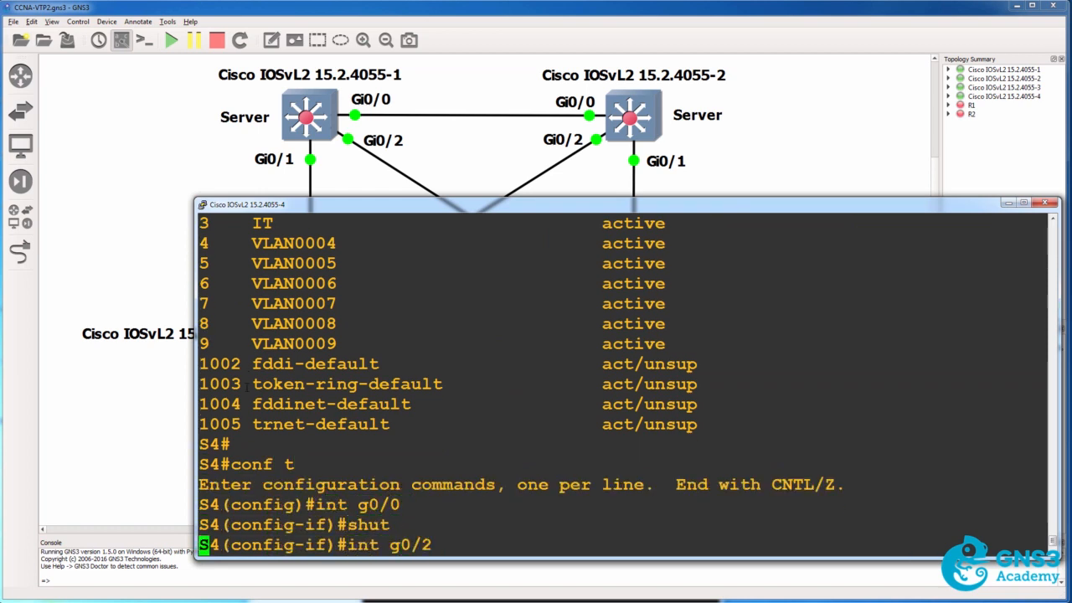
{"action": "key", "text": "Return"}
{"action": "type", "text": "shut"}
{"action": "key", "text": "Return"}
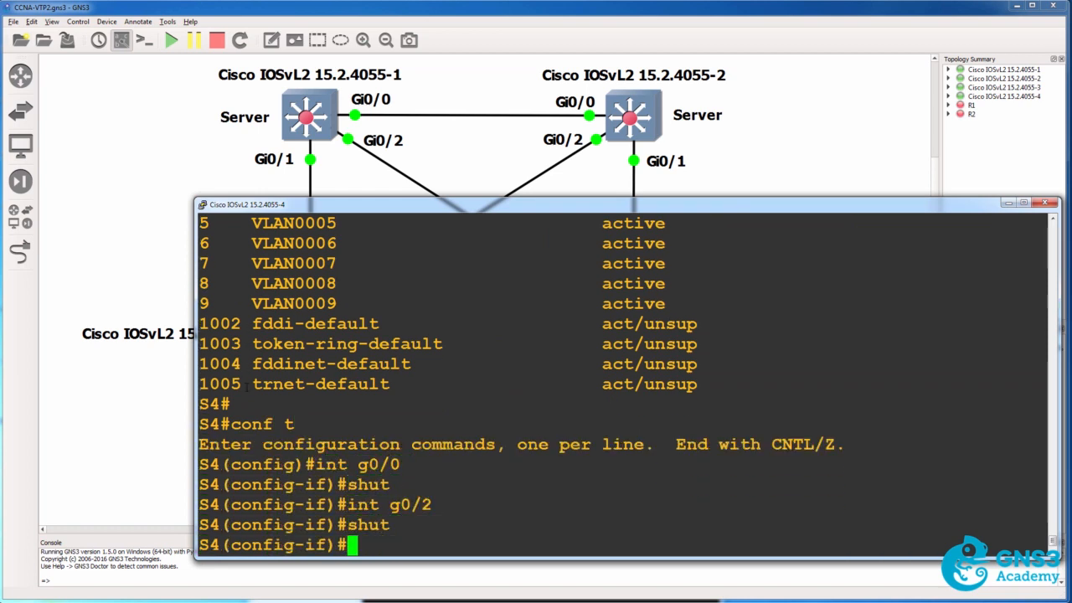
Return to the topology and delete the Transparent label beside switch Cisco IOSvL2 15.2.4055-4.
{"action": "left_click", "coordinate": [468, 17]}
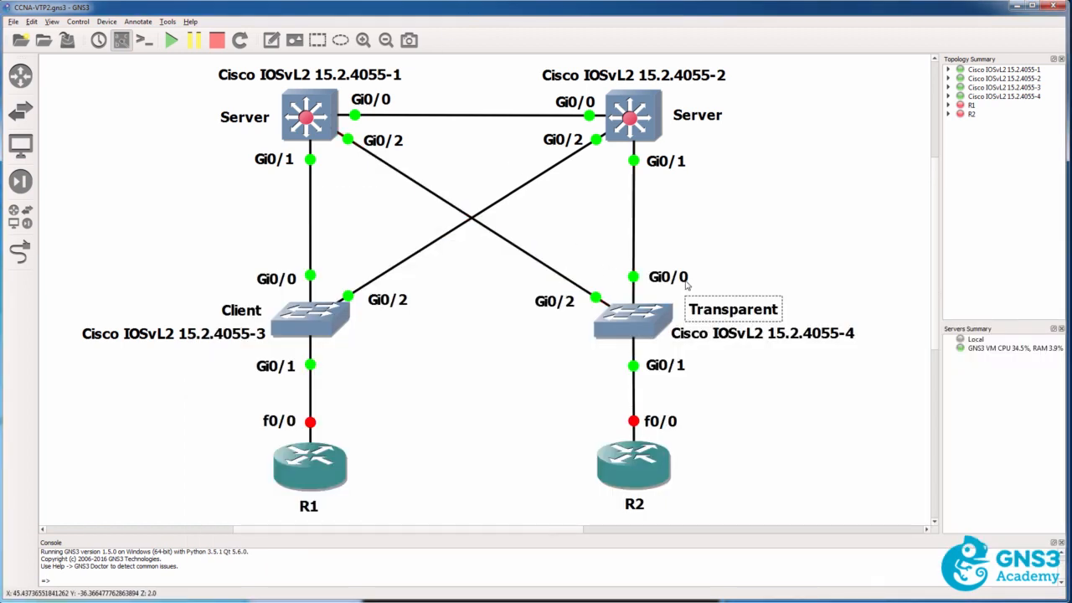
{"action": "key", "text": "Delete"}
{"action": "right_click", "coordinate": [235, 305]}
{"action": "left_click", "coordinate": [264, 343]}
{"action": "left_click_drag", "start_coordinate": [265, 344], "coordinate": [672, 322]}
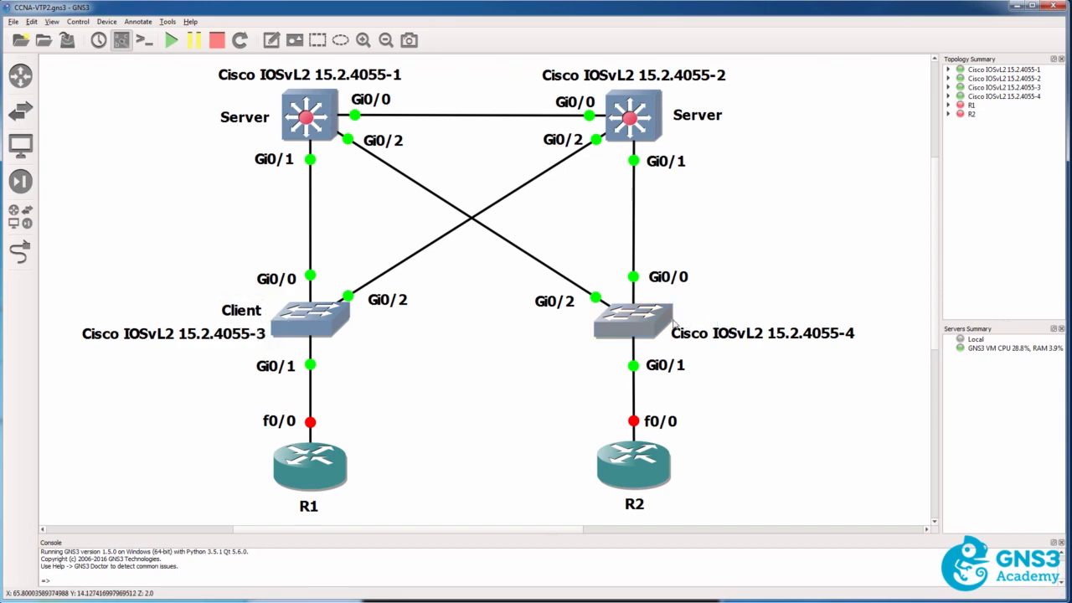
Open the S4 console, leave interface configuration and set the VTP mode to server, ending in privileged mode.
{"action": "double_click", "coordinate": [672, 323]}
{"action": "key", "text": "Return"}
{"action": "type", "text": "exit"}
{"action": "key", "text": "Return"}
{"action": "type", "text": "vtp s"}
{"action": "key", "text": "BackSpace"}
{"action": "type", "text": "mode "}
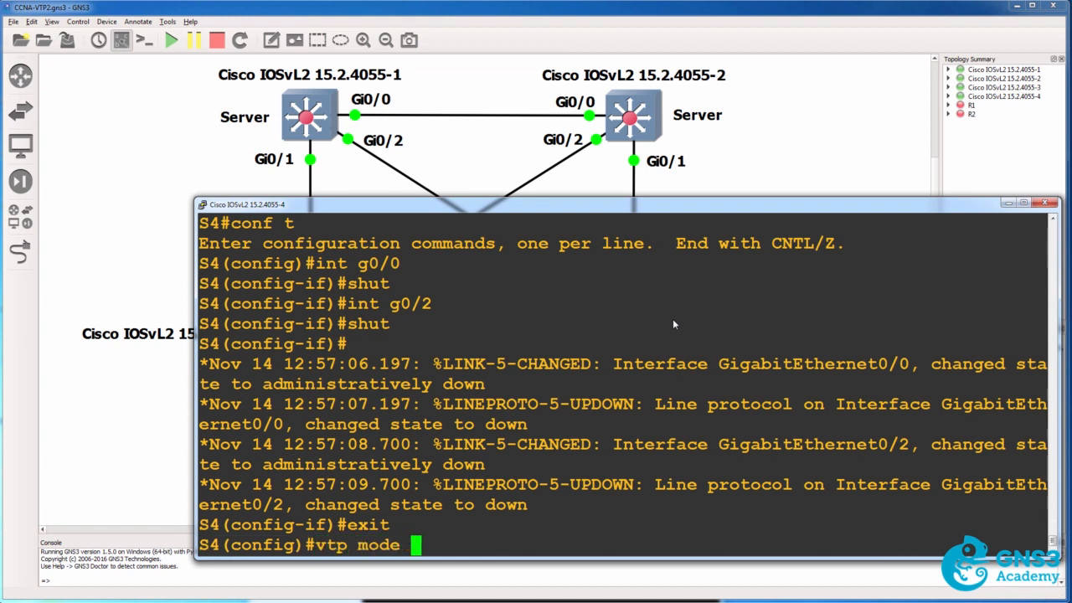
{"action": "type", "text": "server"}
{"action": "key", "text": "Return"}
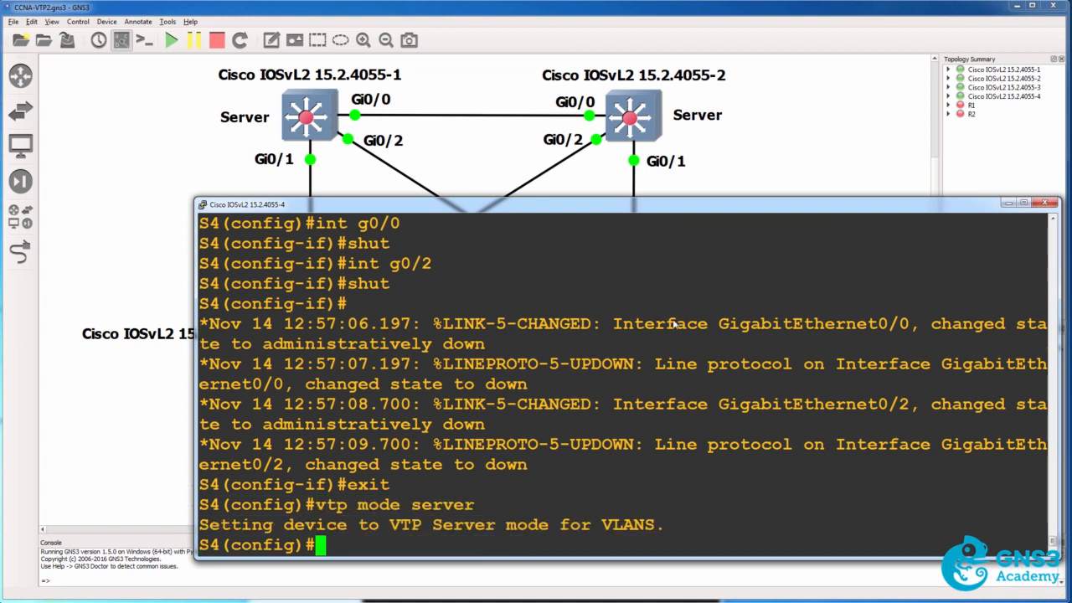
{"action": "type", "text": "end"}
{"action": "key", "text": "Return"}
Show the brief VLAN list on S4 while it is a VTP server.
{"action": "type", "text": "sh "}
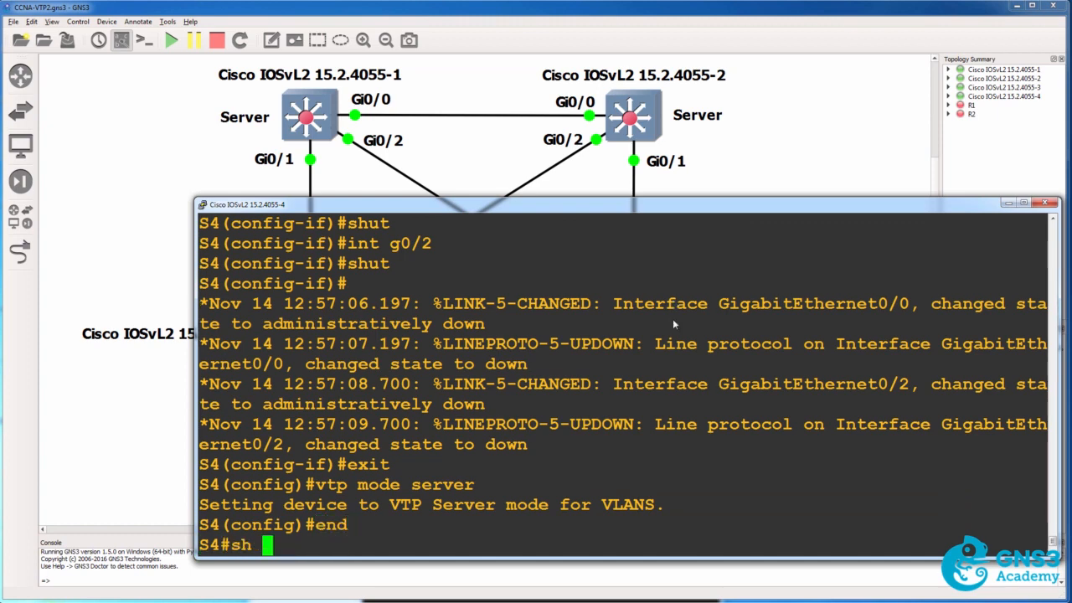
{"action": "type", "text": "vlan br"}
{"action": "key", "text": "Tab"}
{"action": "key", "text": "Return"}
Enter global configuration mode on S4 and delete VLANs 2 through 9 one by one.
{"action": "type", "text": "conf t"}
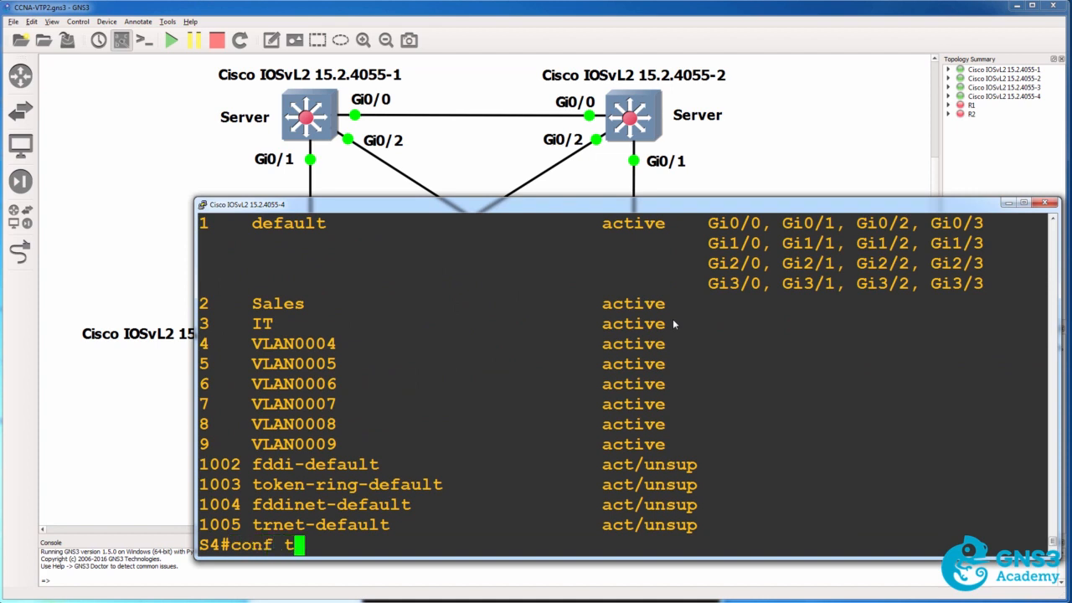
{"action": "key", "text": "Return"}
{"action": "type", "text": "no vlan 2"}
{"action": "key", "text": "Return"}
{"action": "key", "text": "Up"}
{"action": "key", "text": "BackSpace"}
{"action": "type", "text": "3"}
{"action": "key", "text": "Return"}
{"action": "key", "text": "Up"}
{"action": "key", "text": "BackSpace"}
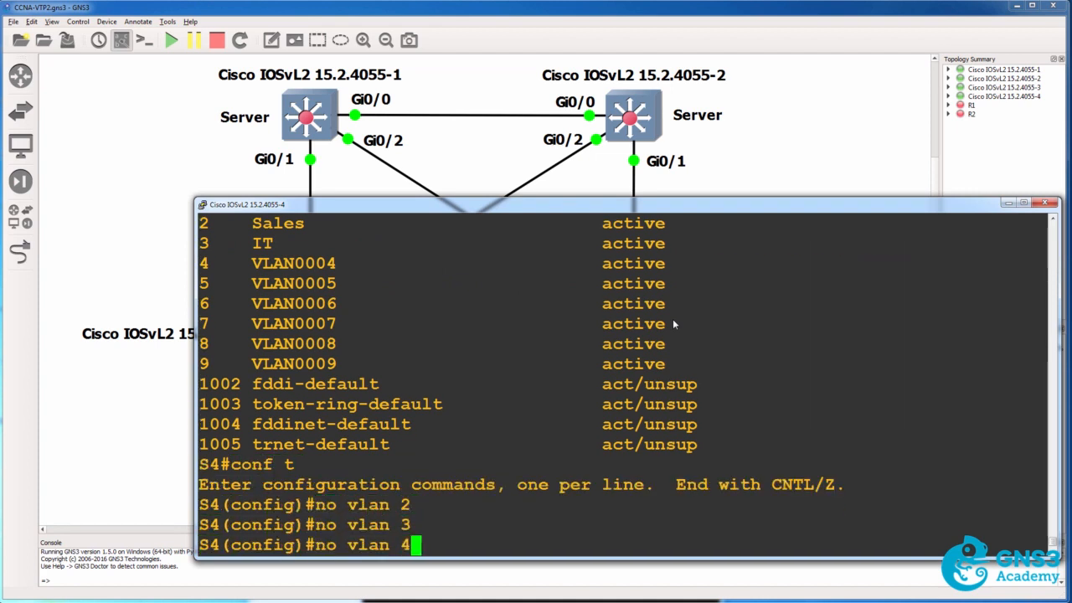
{"action": "type", "text": "4"}
{"action": "key", "text": "Return"}
{"action": "key", "text": "Up"}
{"action": "key", "text": "BackSpace"}
{"action": "type", "text": "5"}
{"action": "key", "text": "Return"}
{"action": "key", "text": "Up"}
{"action": "key", "text": "BackSpace"}
{"action": "type", "text": "6"}
{"action": "key", "text": "Return"}
{"action": "key", "text": "Up"}
{"action": "key", "text": "BackSpace"}
{"action": "type", "text": "7"}
{"action": "key", "text": "Return"}
{"action": "key", "text": "Up"}
{"action": "key", "text": "BackSpace"}
{"action": "type", "text": "8"}
{"action": "key", "text": "Return"}
{"action": "key", "text": "Up"}
{"action": "key", "text": "BackSpace"}
{"action": "type", "text": "9"}
{"action": "key", "text": "Return"}
Create VLANs 10 and 11 on S4 and exit configuration mode.
{"action": "type", "text": "vlan 10"}
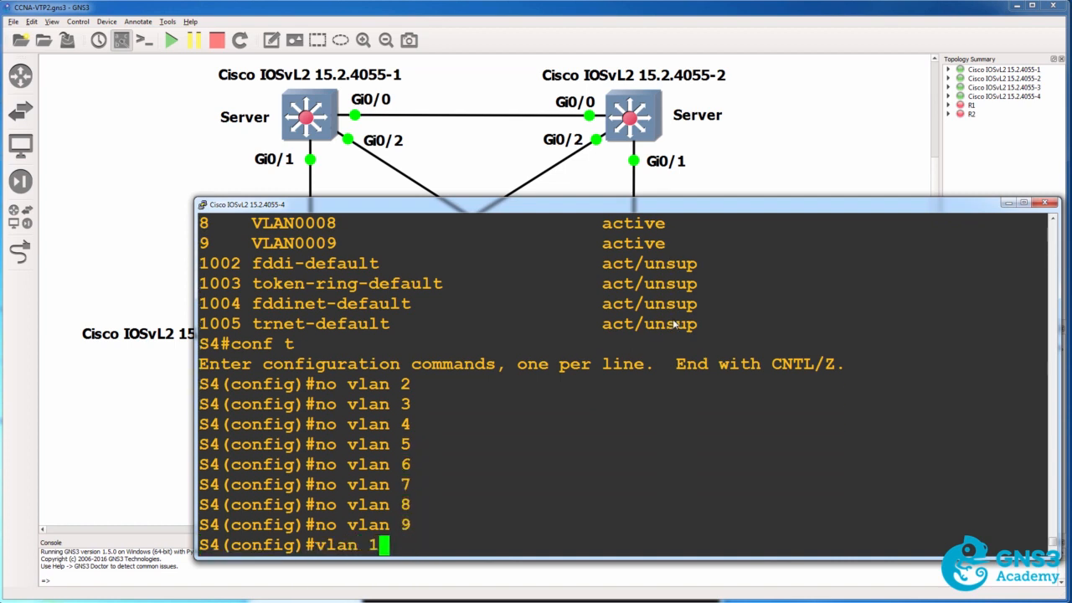
{"action": "key", "text": "Return"}
{"action": "type", "text": "vlan 11"}
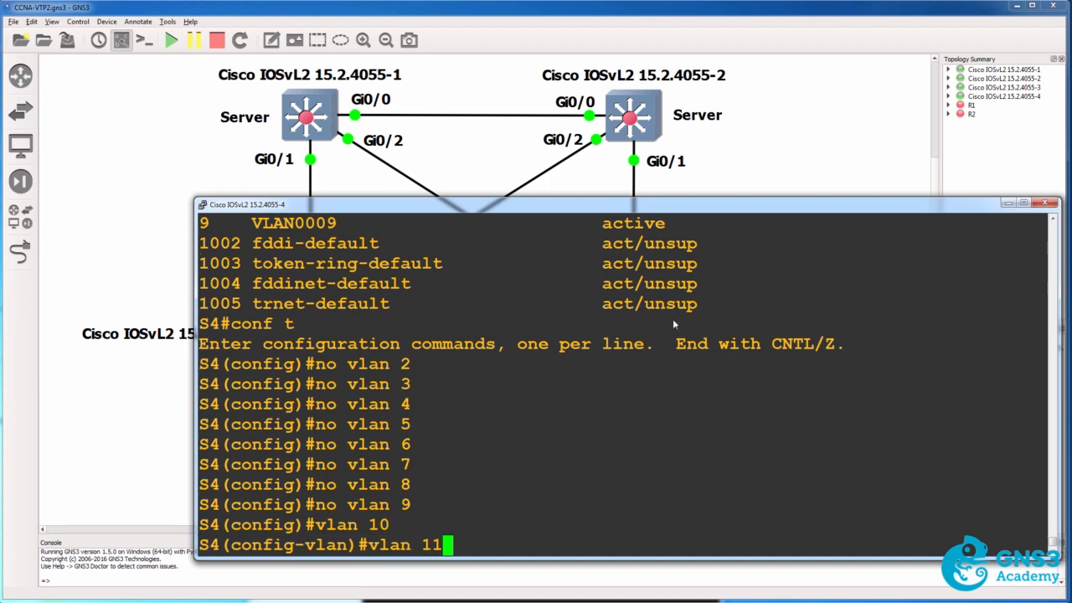
{"action": "key", "text": "Return"}
{"action": "type", "text": "end"}
{"action": "key", "text": "Return"}
Show the brief VLAN list on S4 again and highlight the entries for VLANs 10 and 11.
{"action": "type", "text": "sh vlan br"}
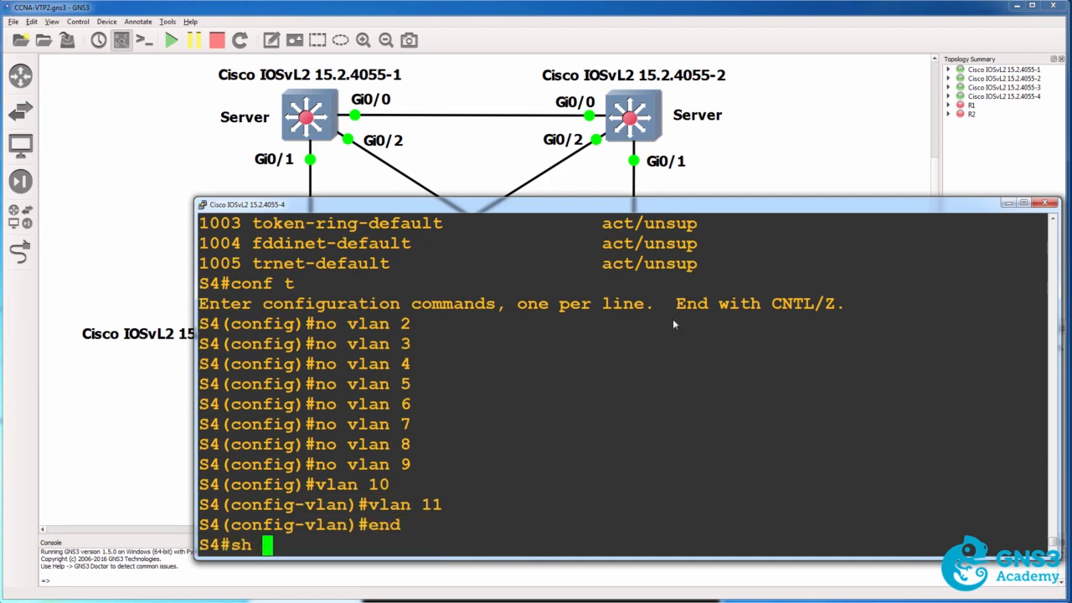
{"action": "key", "text": "Tab"}
{"action": "key", "text": "Return"}
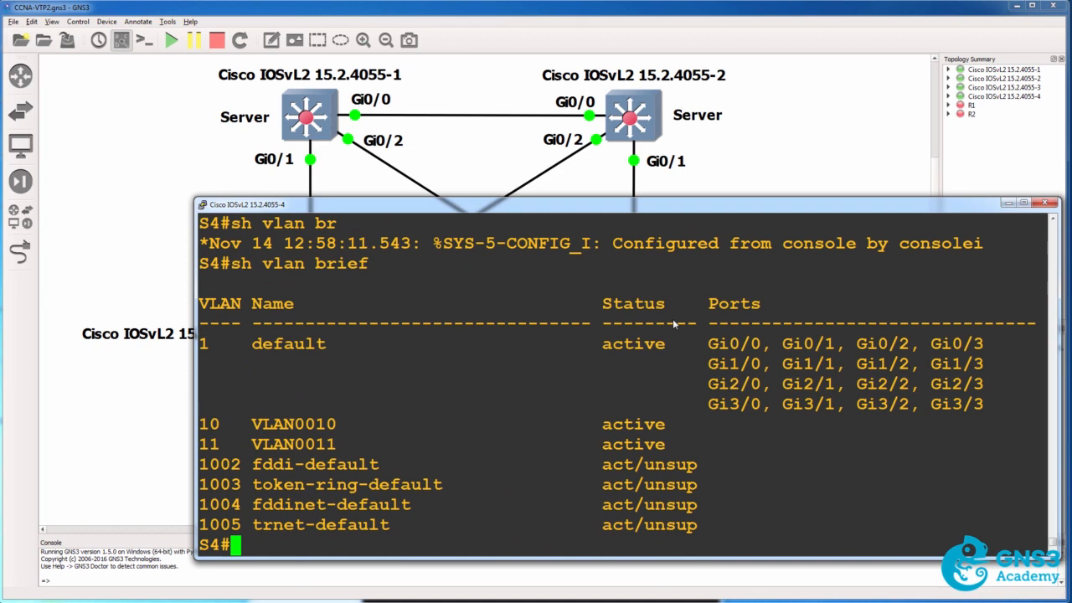
{"action": "left_click_drag", "start_coordinate": [231, 404], "coordinate": [690, 451]}
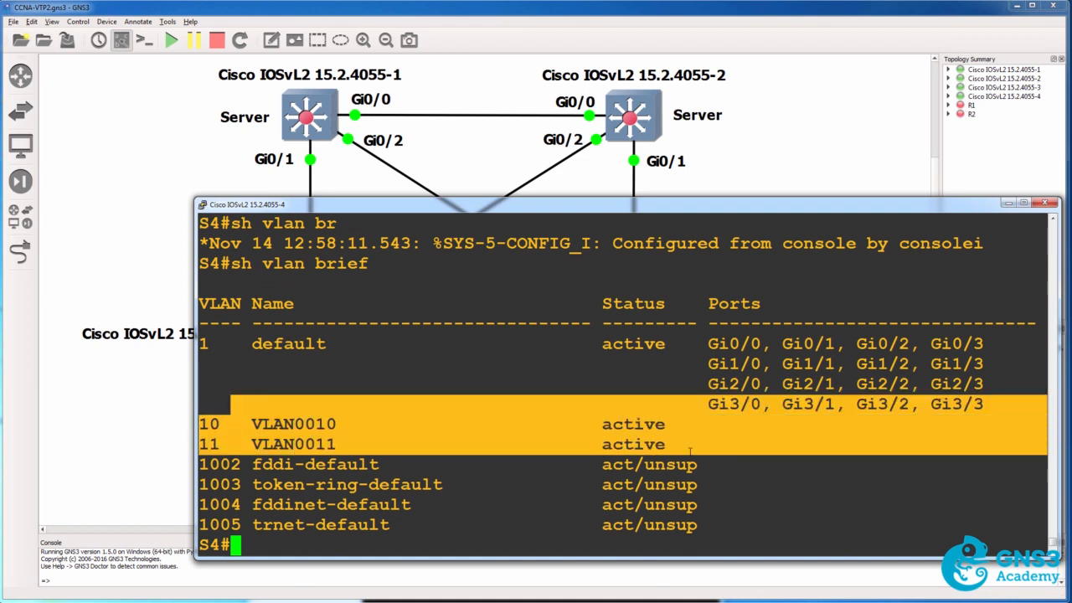
Show the VTP status on S4 in server mode and highlight its configuration revision.
{"action": "type", "text": "sh vtp status"}
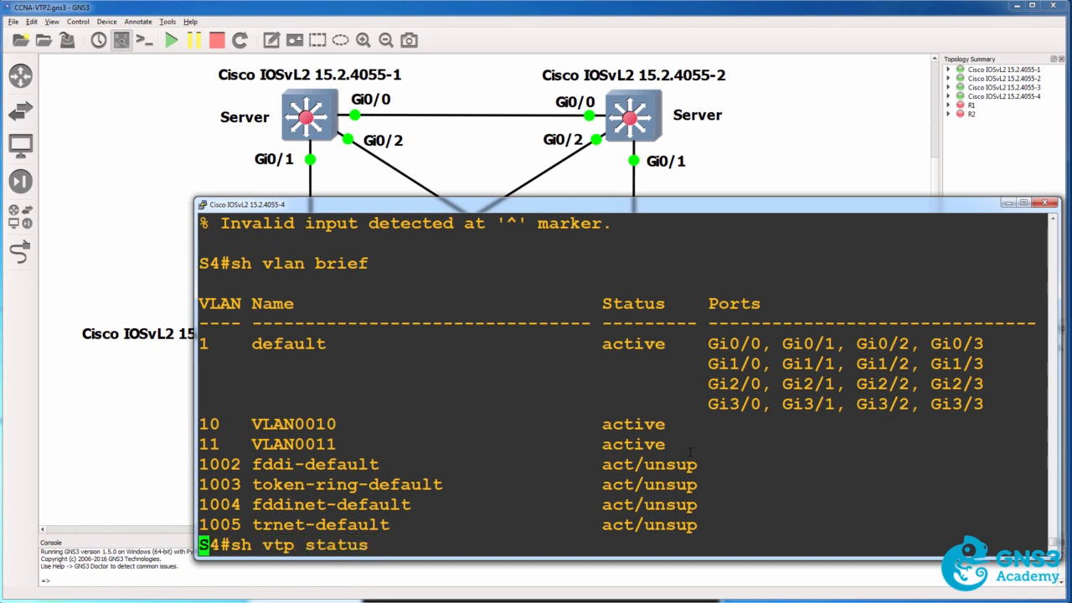
{"action": "key", "text": "Return"}
{"action": "left_click_drag", "start_coordinate": [603, 484], "coordinate": [203, 484]}
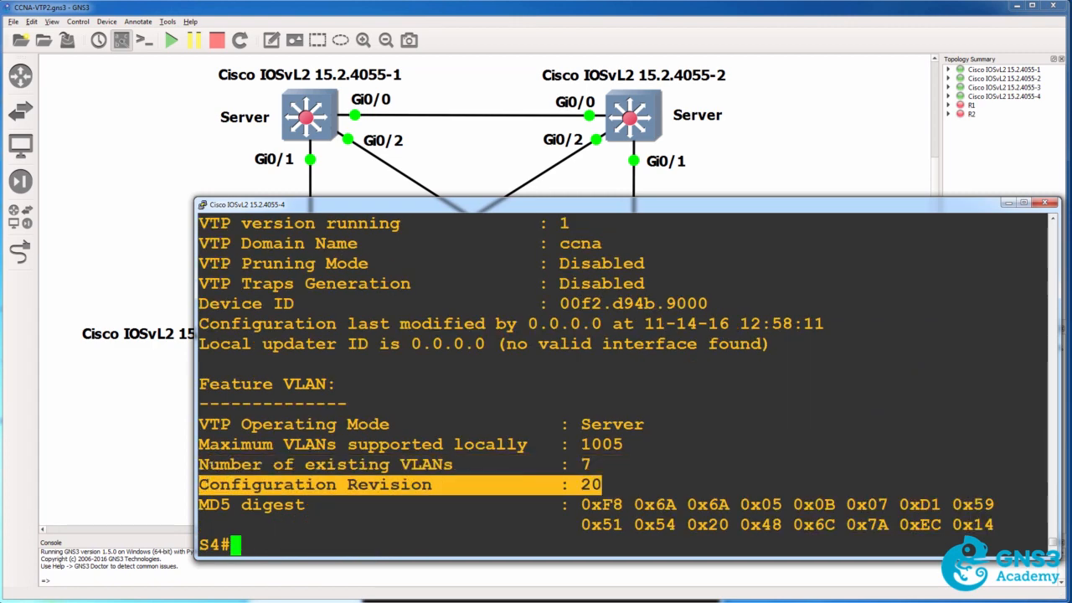
Switch to the S1 console, show its VTP status and highlight the configuration revision.
{"action": "key", "text": "alt+Tab"}
{"action": "key", "text": "Return"}
{"action": "type", "text": "sh"}
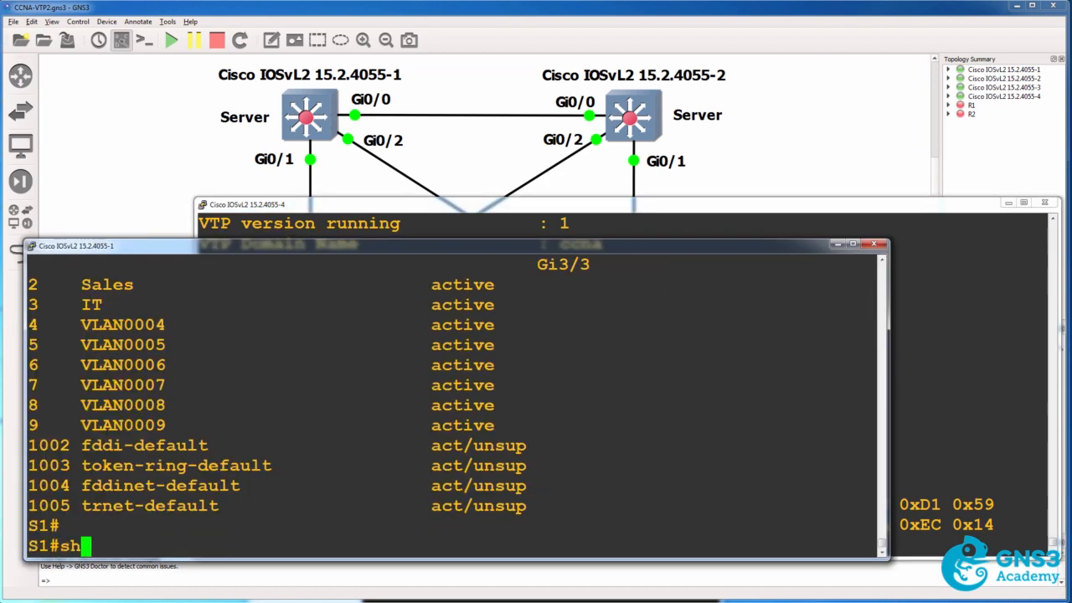
{"action": "type", "text": " vtp status"}
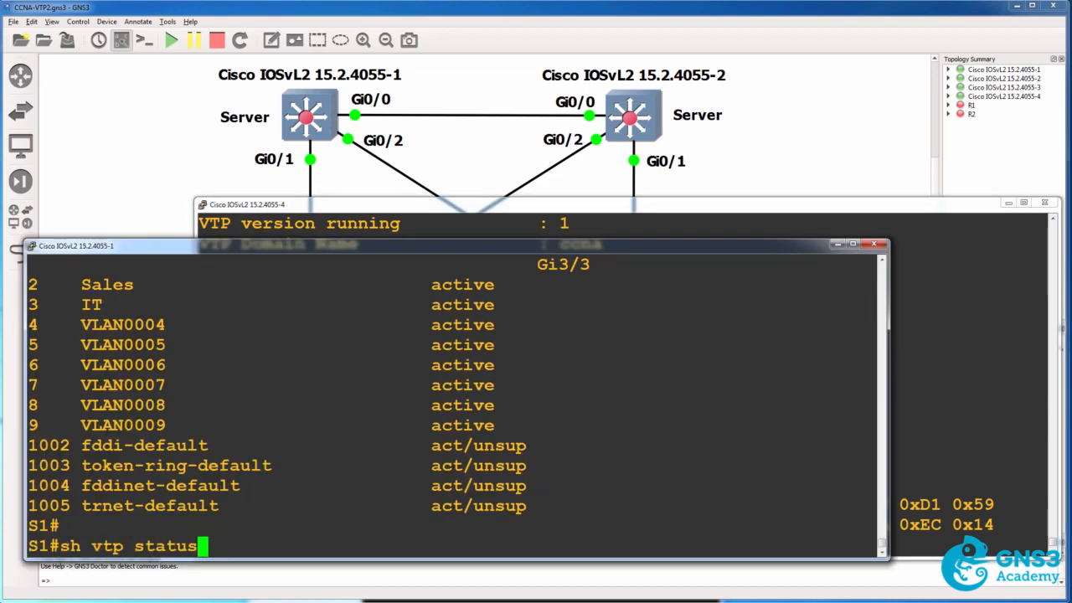
{"action": "key", "text": "Return"}
{"action": "left_click_drag", "start_coordinate": [459, 486], "coordinate": [31, 487]}
Return to the S4 console, set its VTP mode to client and exit configuration mode.
{"action": "left_click", "coordinate": [946, 350]}
{"action": "type", "text": "conf t"}
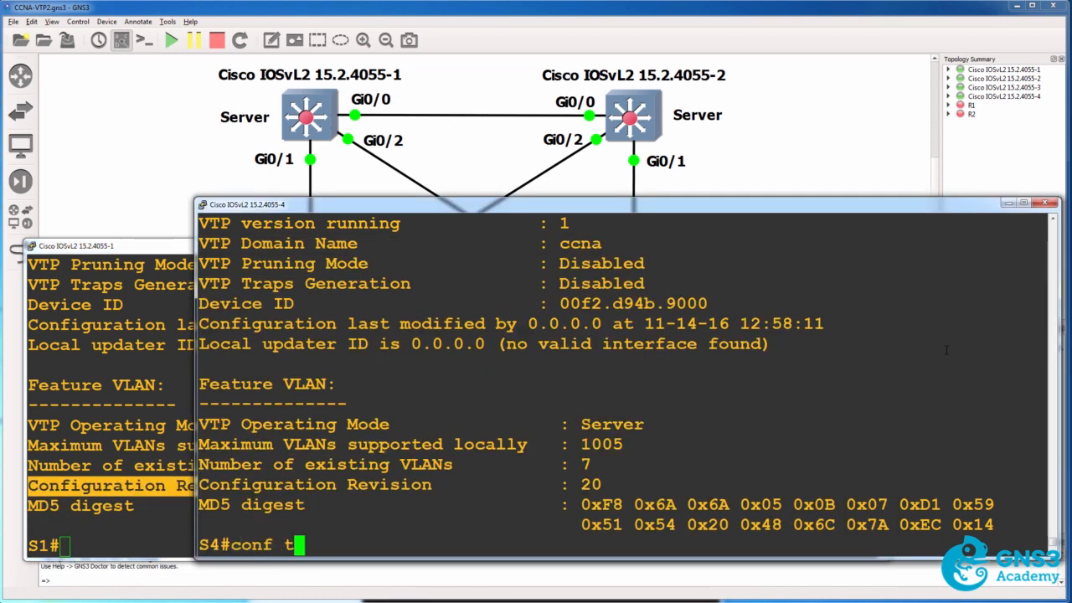
{"action": "key", "text": "Return"}
{"action": "type", "text": "vtp"}
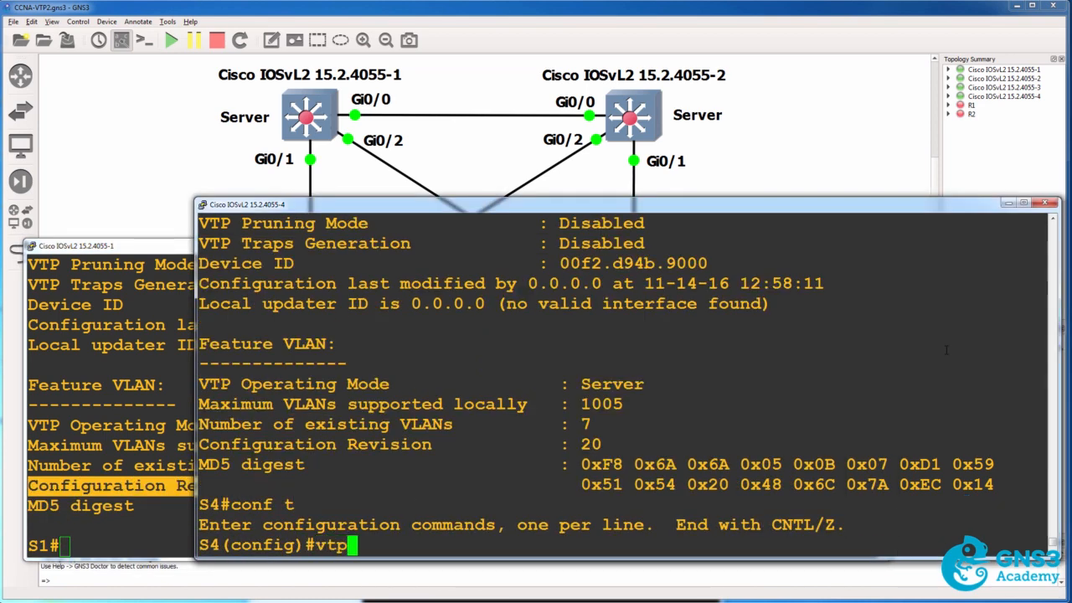
{"action": "type", "text": " mode client"}
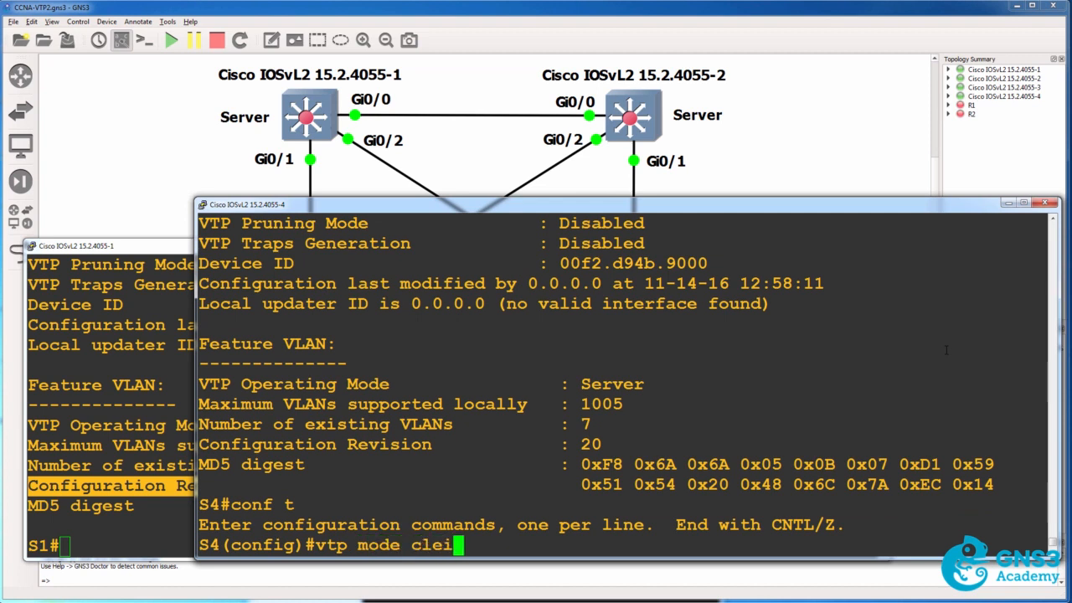
{"action": "key", "text": "Return"}
{"action": "type", "text": "end"}
{"action": "key", "text": "Return"}
Show the VTP status on S4 as a client and highlight its configuration revision and operating mode.
{"action": "type", "text": "sh"}
{"action": "key", "text": "Up"}
{"action": "key", "text": "Up"}
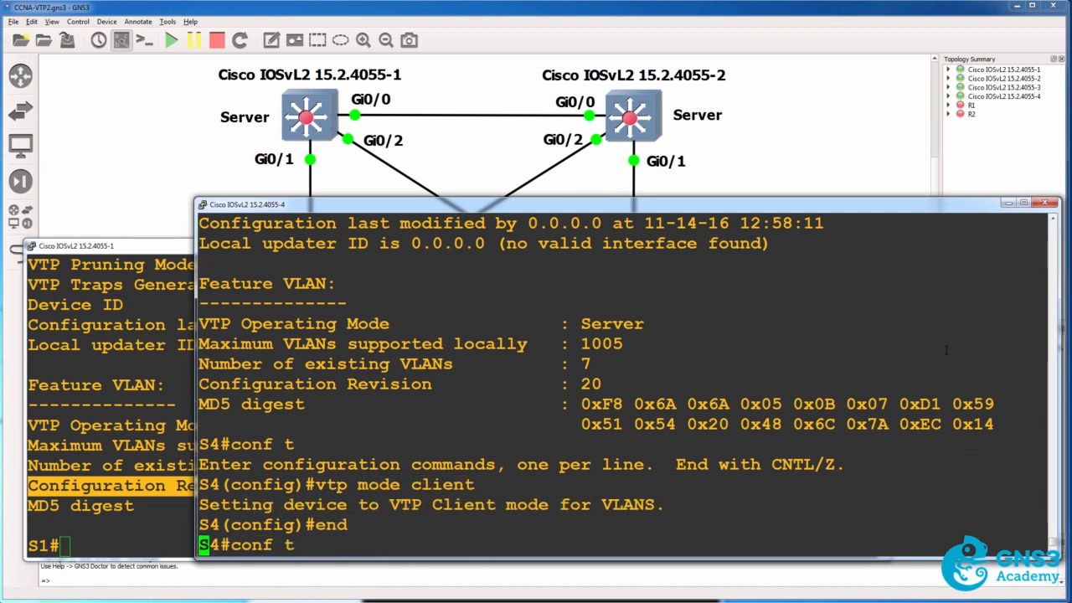
{"action": "key", "text": "Return"}
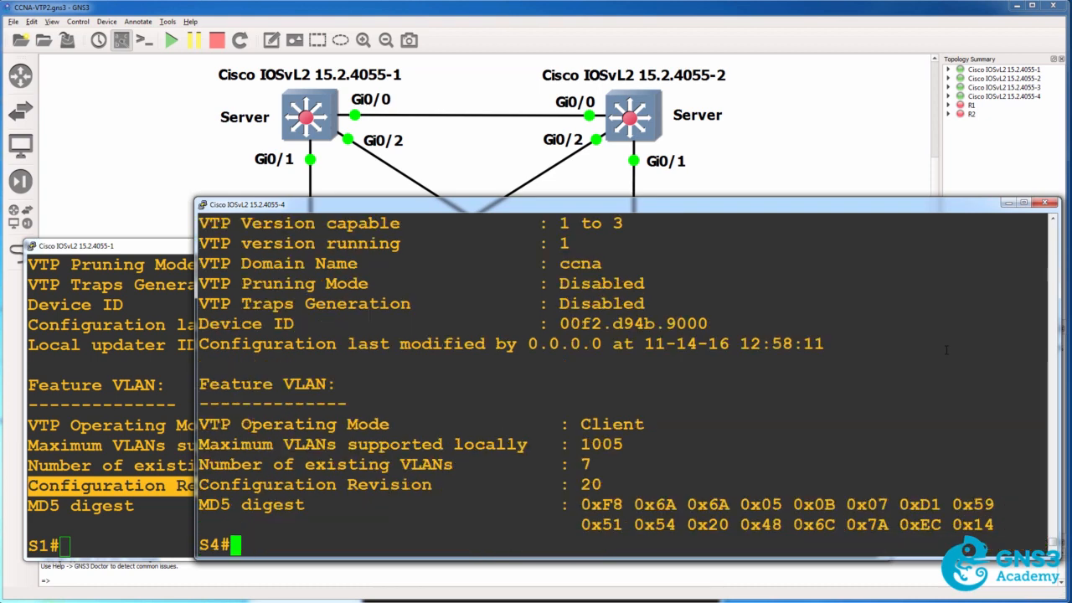
{"action": "left_click_drag", "start_coordinate": [621, 491], "coordinate": [205, 478]}
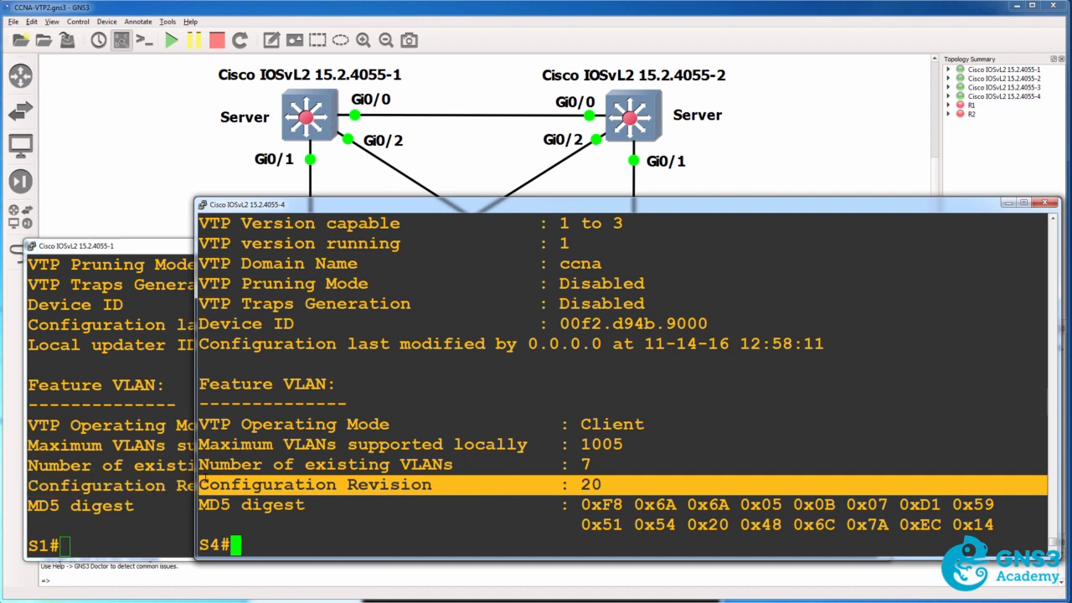
{"action": "left_click_drag", "start_coordinate": [687, 422], "coordinate": [209, 419]}
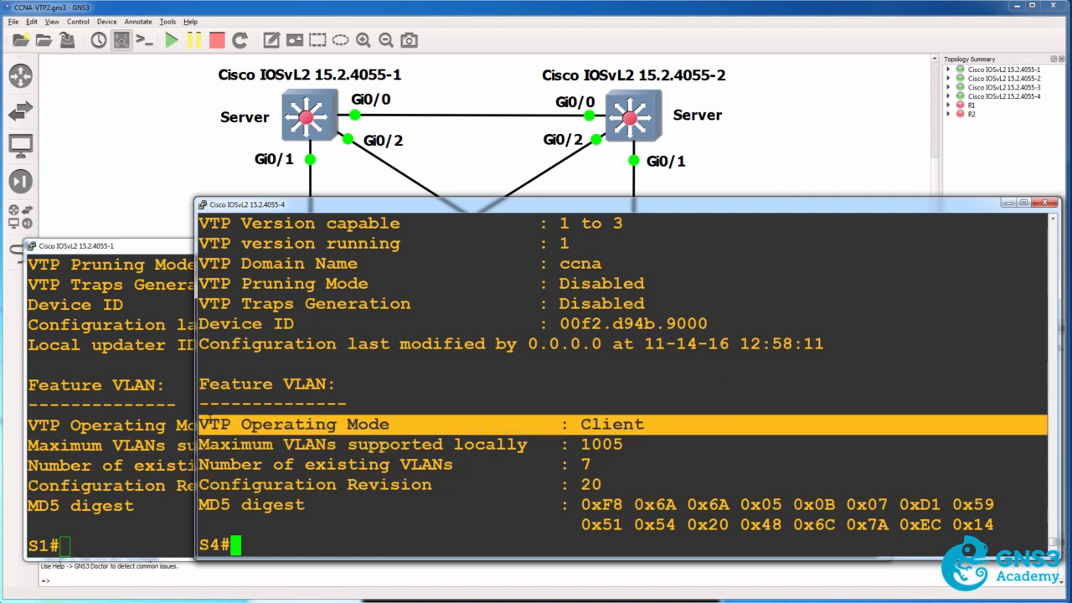
{"action": "left_click_drag", "start_coordinate": [534, 479], "coordinate": [201, 484]}
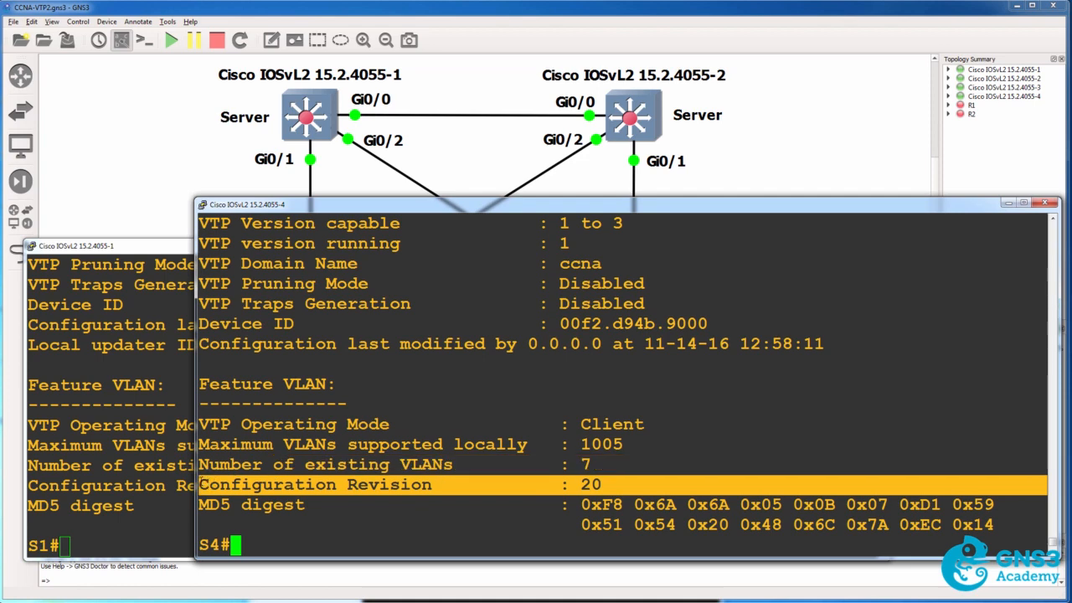
Highlight the configuration revision in the S1 console for comparison, then examine switch S4 in the topology.
{"action": "left_click", "coordinate": [78, 457]}
{"action": "left_click_drag", "start_coordinate": [434, 486], "coordinate": [29, 486]}
{"action": "left_click", "coordinate": [587, 10]}
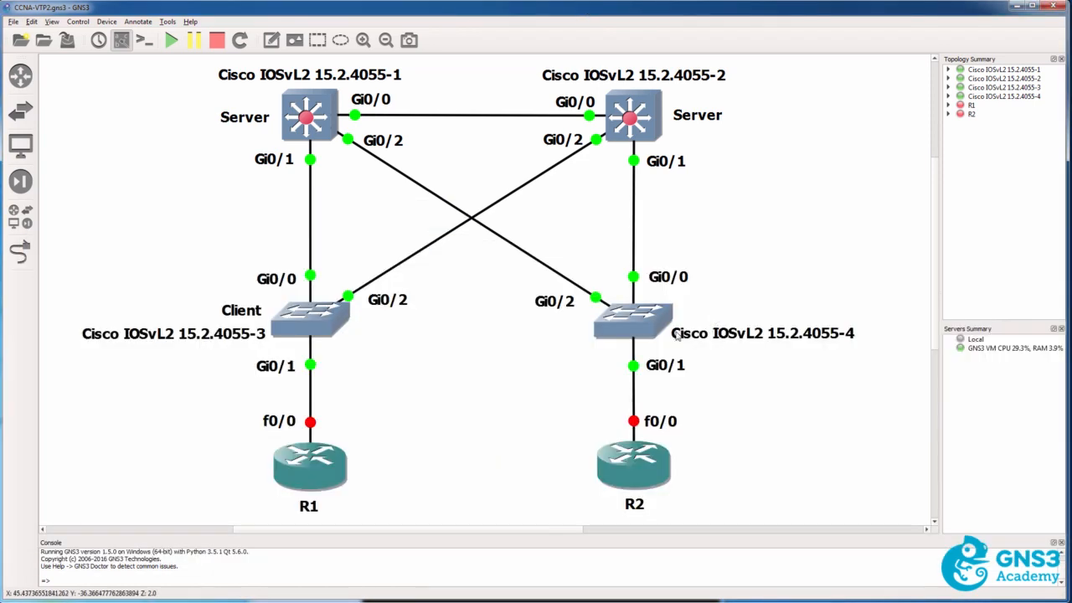
{"action": "mouse_move", "coordinate": [653, 331]}
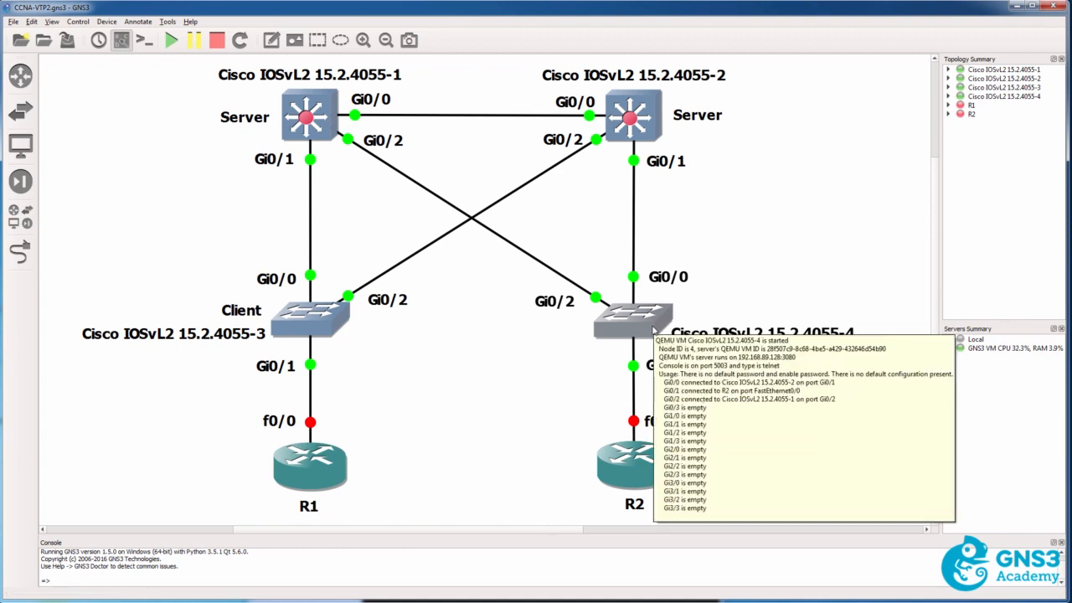
Switch back to the S4 console and re-enable interface g0/0.
{"action": "key", "text": "alt+Tab"}
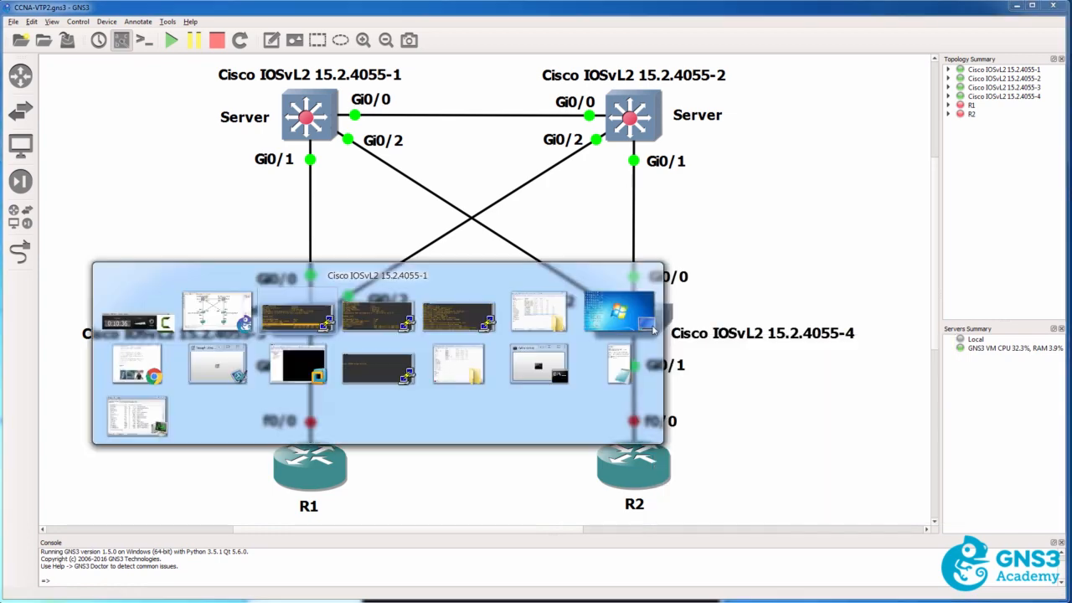
{"action": "type", "text": "conf t"}
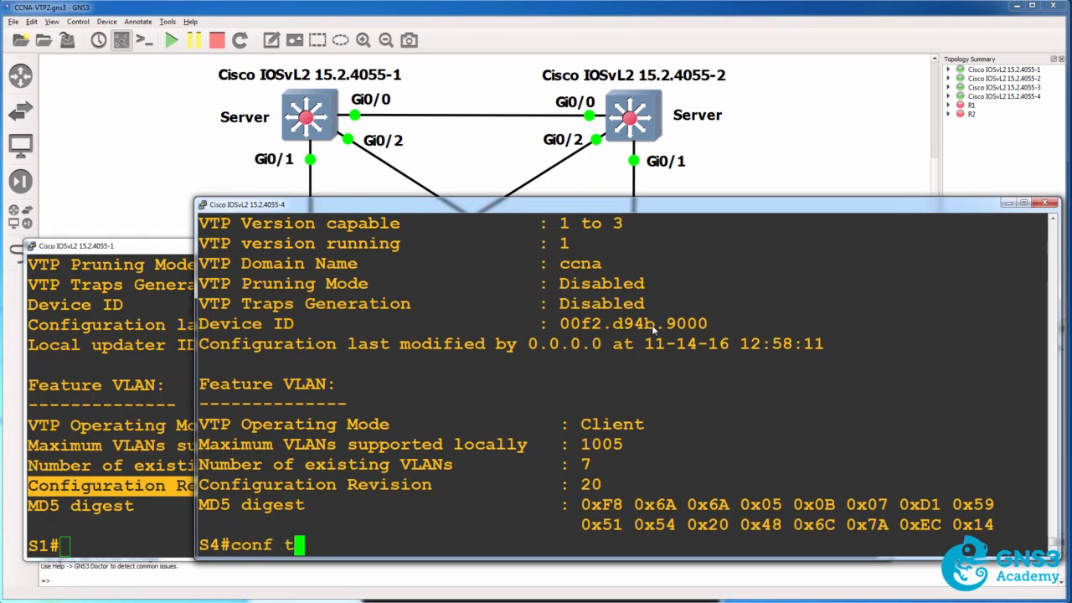
{"action": "key", "text": "Return"}
{"action": "type", "text": "int g0/0"}
{"action": "key", "text": "Return"}
{"action": "type", "text": "no shut"}
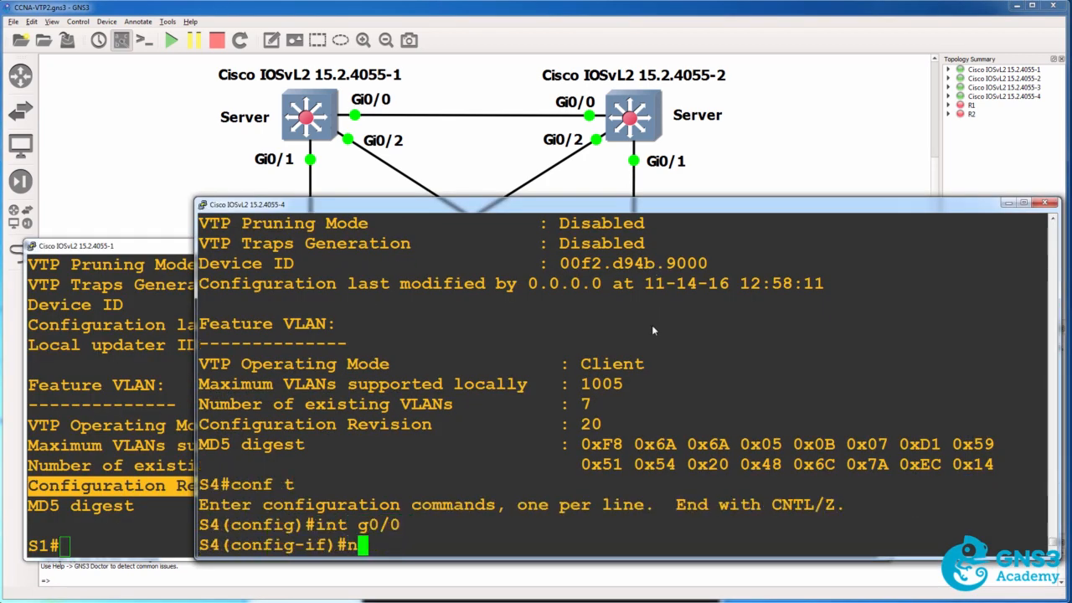
{"action": "key", "text": "Return"}
Switch to S1, show its brief VLAN list and highlight the entries for VLANs 2 through 9.
{"action": "key", "text": "alt+Tab"}
{"action": "type", "text": "sh lvan"}
{"action": "key", "text": "BackSpace"}
{"action": "key", "text": "BackSpace"}
{"action": "key", "text": "BackSpace"}
{"action": "key", "text": "BackSpace"}
{"action": "type", "text": "vla"}
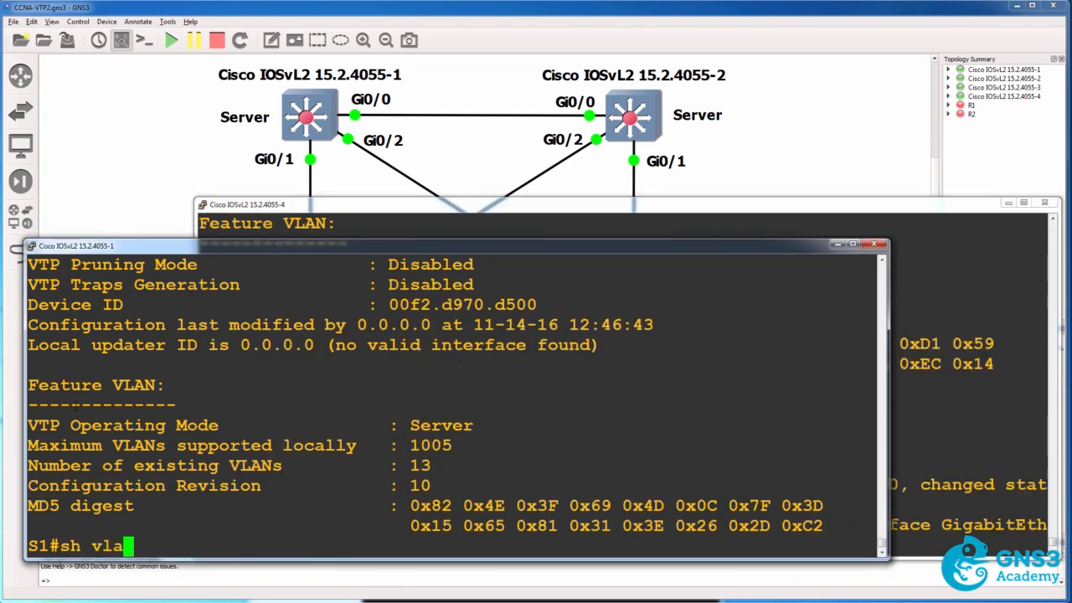
{"action": "type", "text": "n br"}
{"action": "key", "text": "Return"}
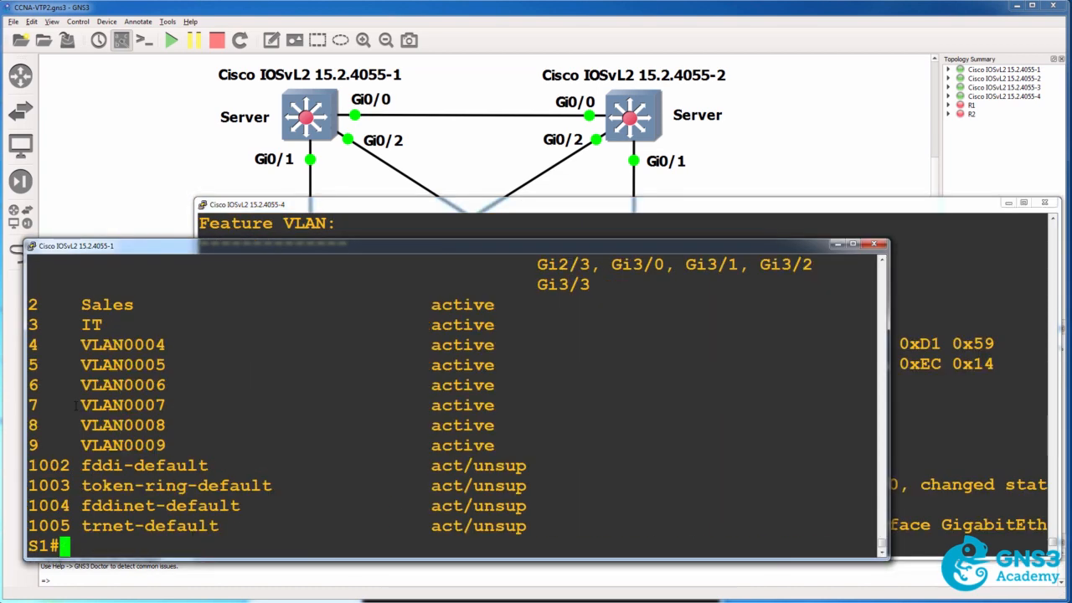
{"action": "left_click_drag", "start_coordinate": [59, 303], "coordinate": [386, 450]}
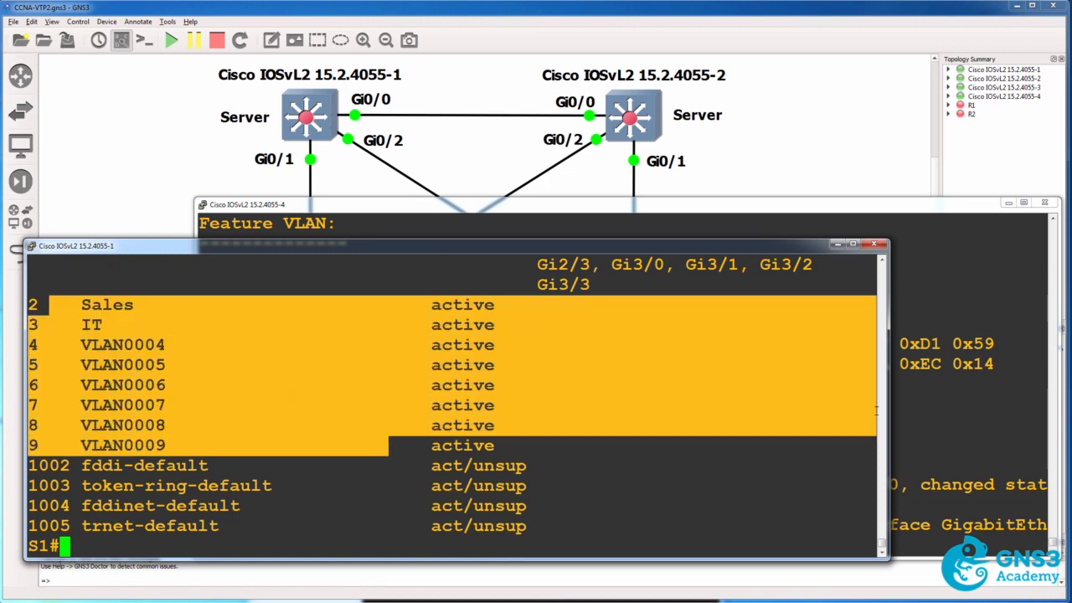
Return to the S4 console, exit configuration mode and show the trunk interfaces.
{"action": "left_click", "coordinate": [956, 410]}
{"action": "key", "text": "Return"}
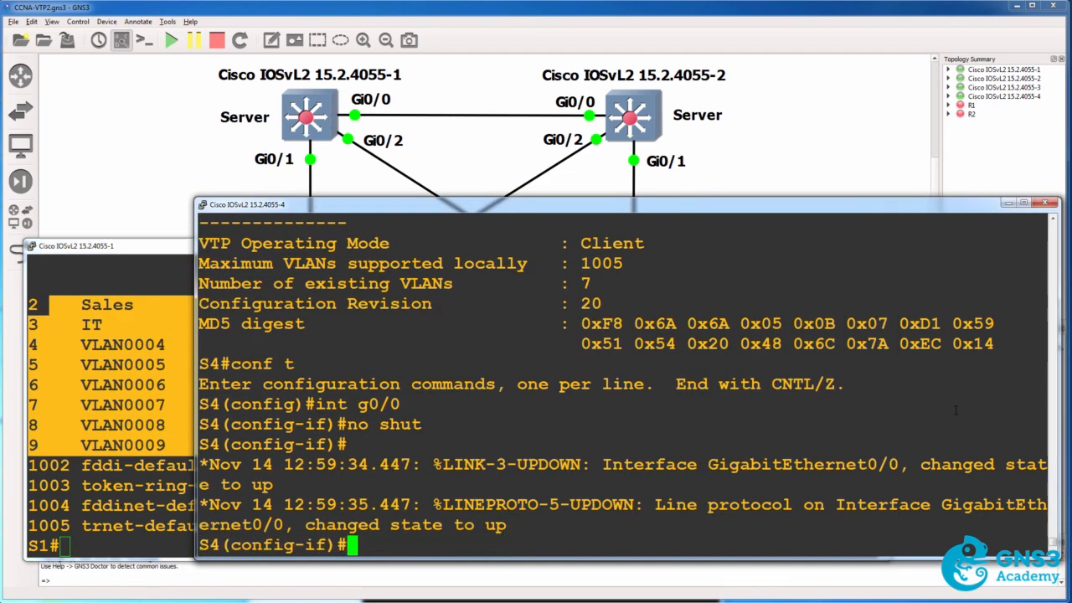
{"action": "type", "text": "end"}
{"action": "key", "text": "Return"}
{"action": "type", "text": "sh "}
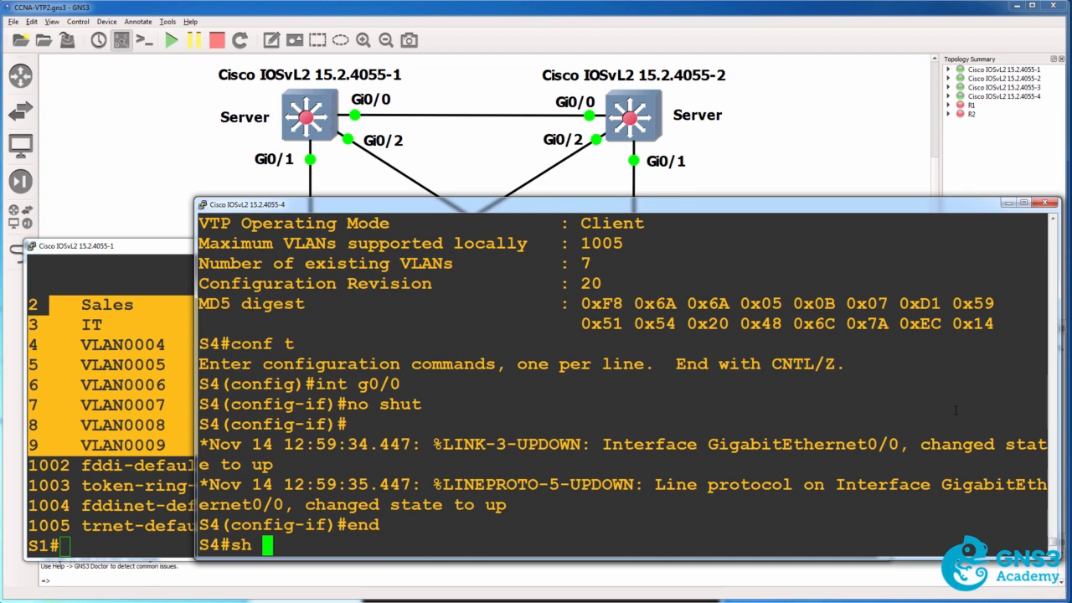
{"action": "type", "text": "int trunk"}
{"action": "key", "text": "Return"}
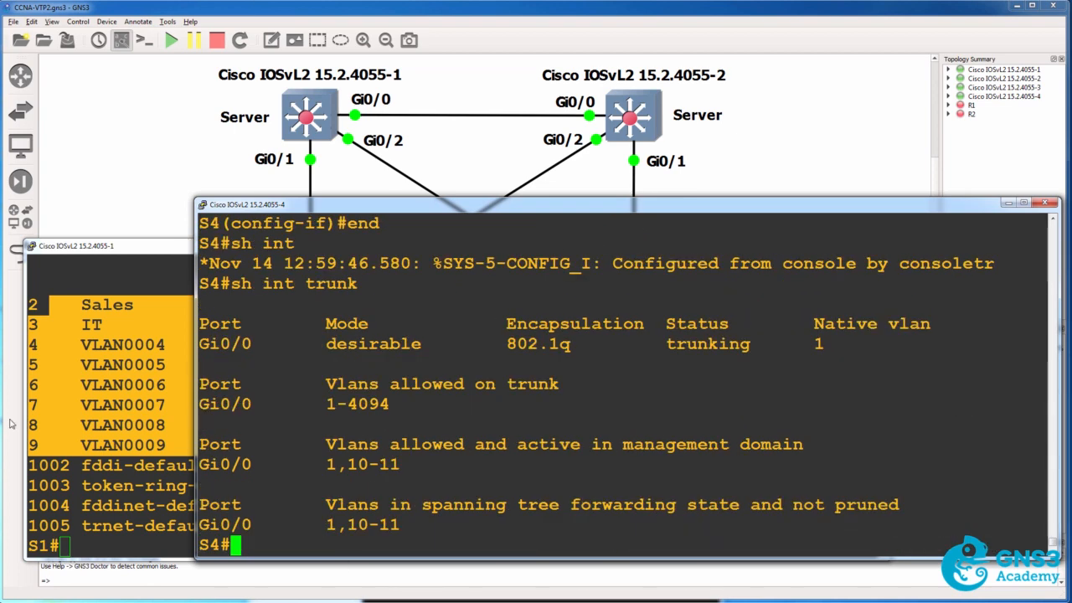
Switch to the S1 console, show its brief VLAN list again, then bring the topology to the front.
{"action": "left_click", "coordinate": [102, 424]}
{"action": "key", "text": "Up"}
{"action": "key", "text": "Return"}
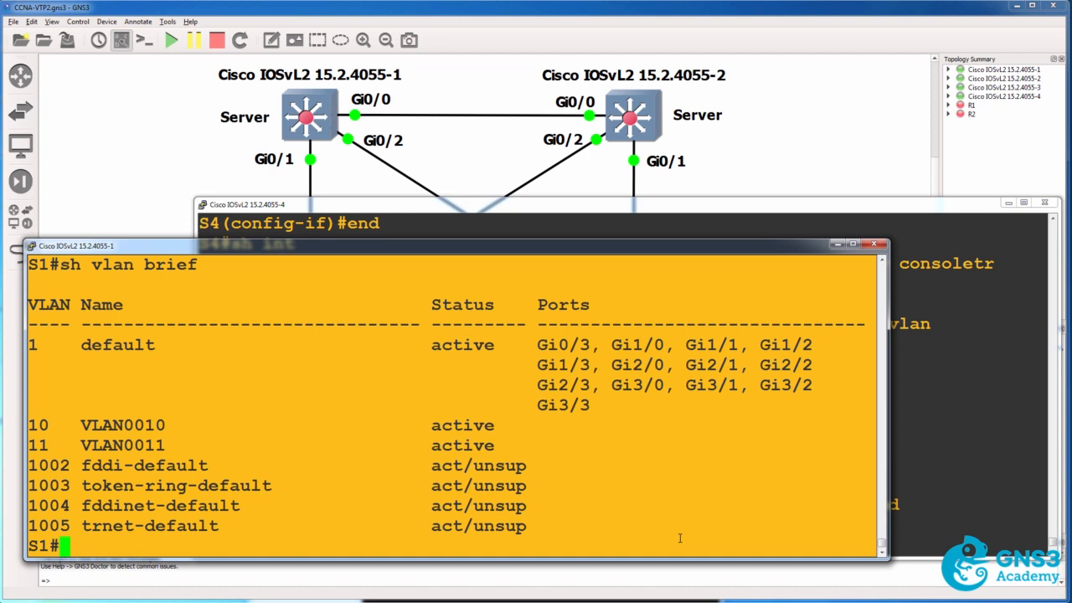
{"action": "left_click", "coordinate": [548, 35]}
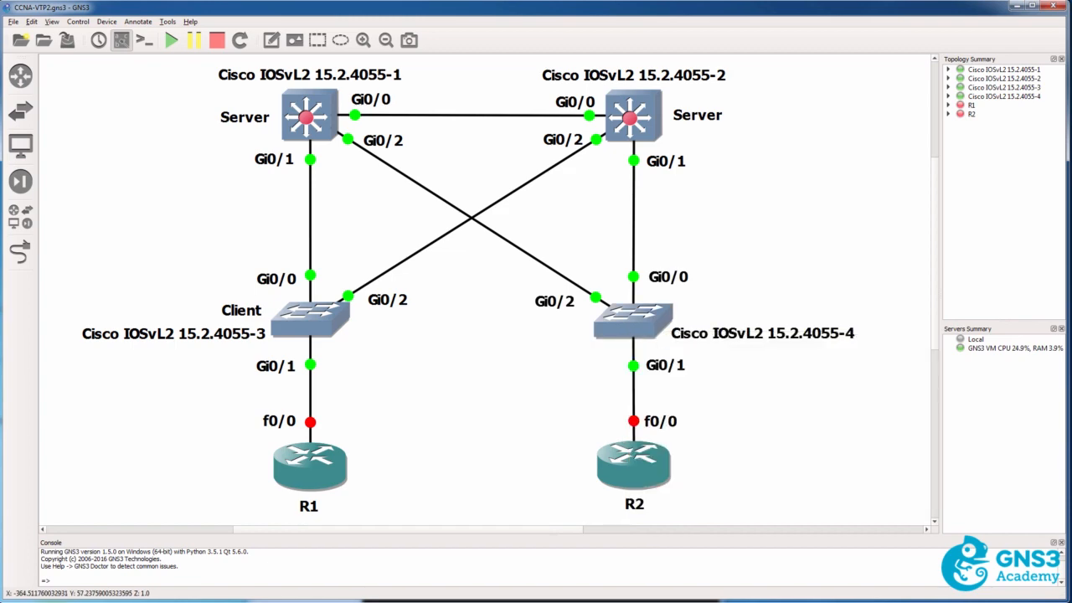
Return to the S4 console, show its VTP status and highlight the VTP operating mode.
{"action": "key", "text": "alt+Tab"}
{"action": "type", "text": "sh v"}
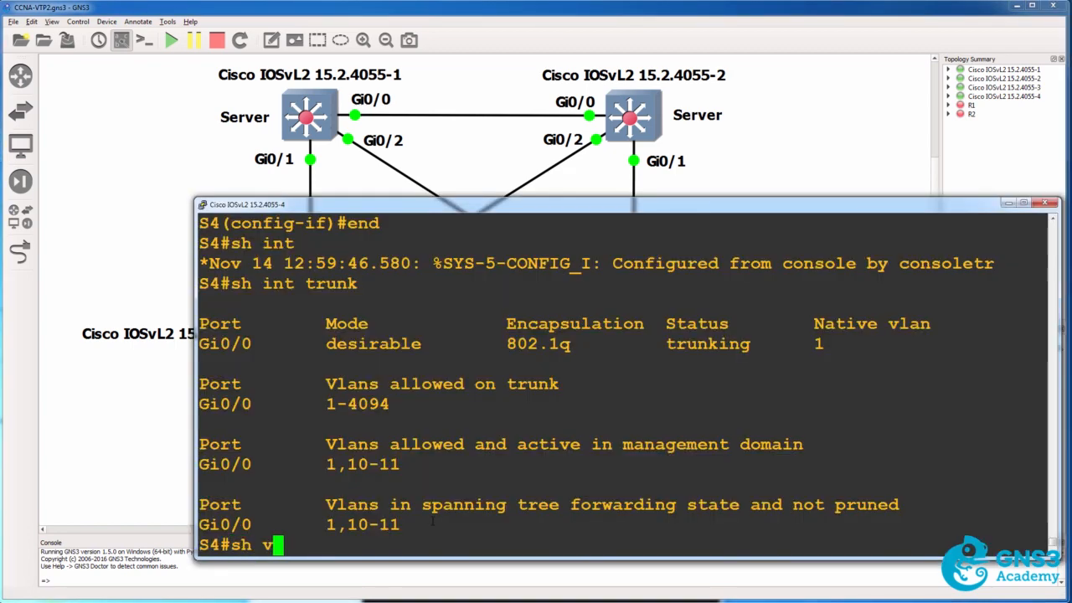
{"action": "type", "text": "tp status"}
{"action": "key", "text": "Return"}
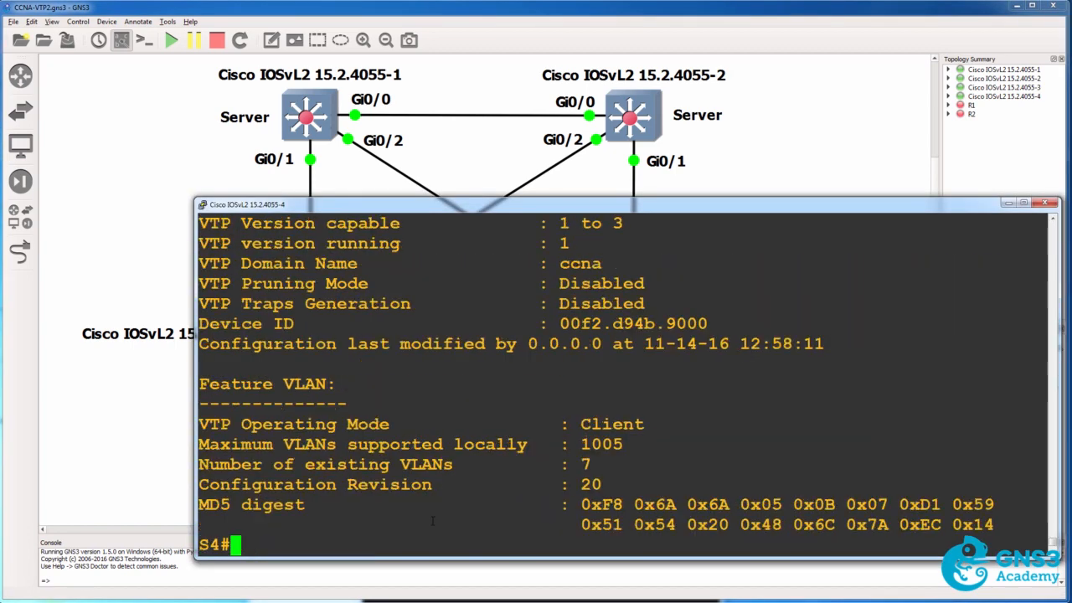
{"action": "left_click_drag", "start_coordinate": [657, 425], "coordinate": [195, 406]}
Set the VTP mode of S4 to transparent in global configuration, then exit configuration mode.
{"action": "type", "text": "conf t"}
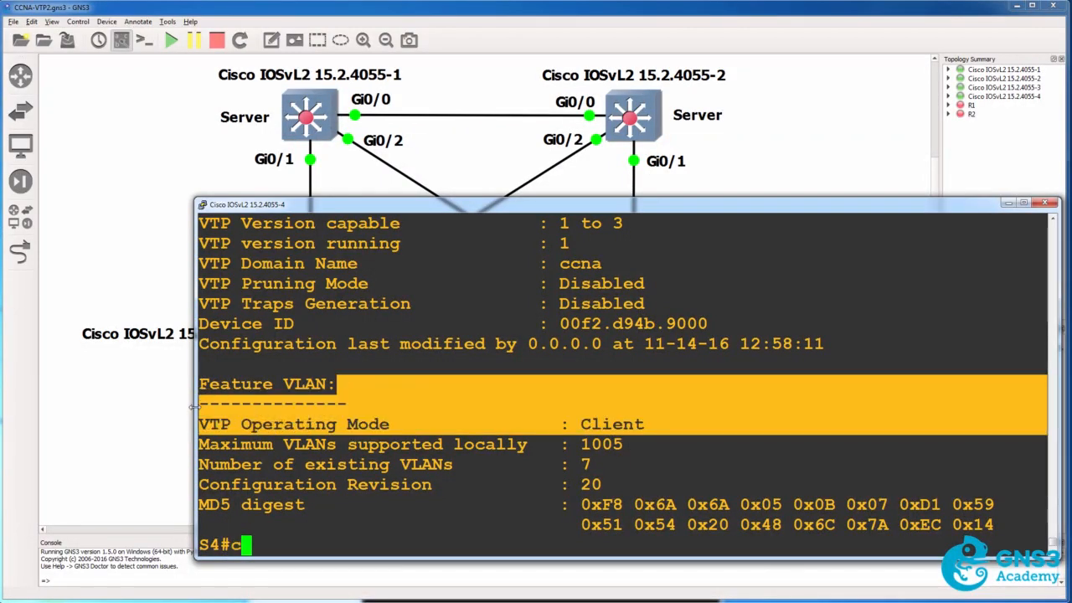
{"action": "key", "text": "Return"}
{"action": "type", "text": "vtp mode tr"}
{"action": "key", "text": "Tab"}
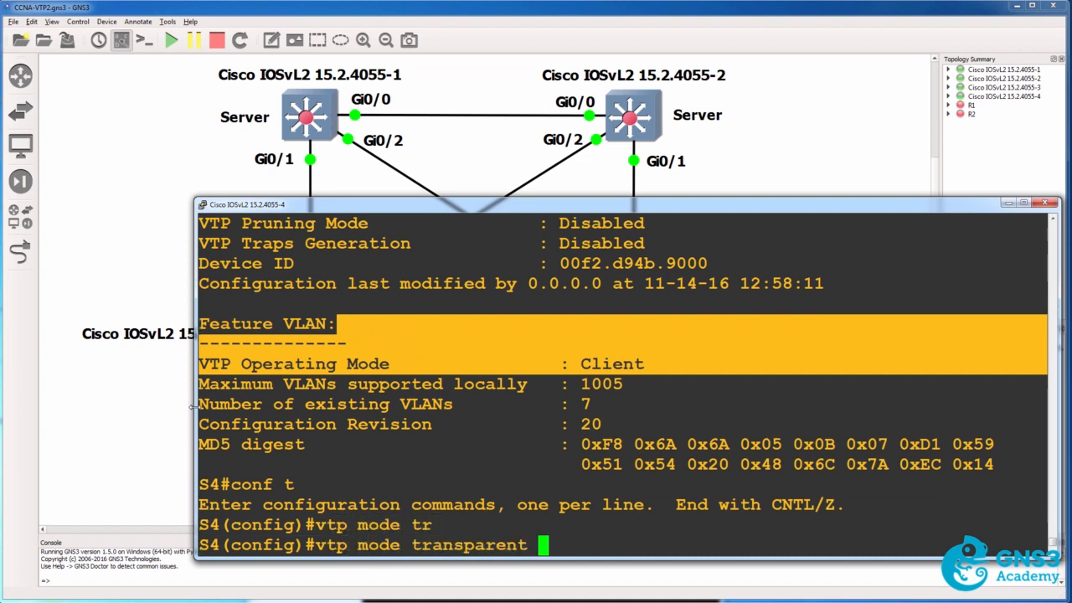
{"action": "key", "text": "Return"}
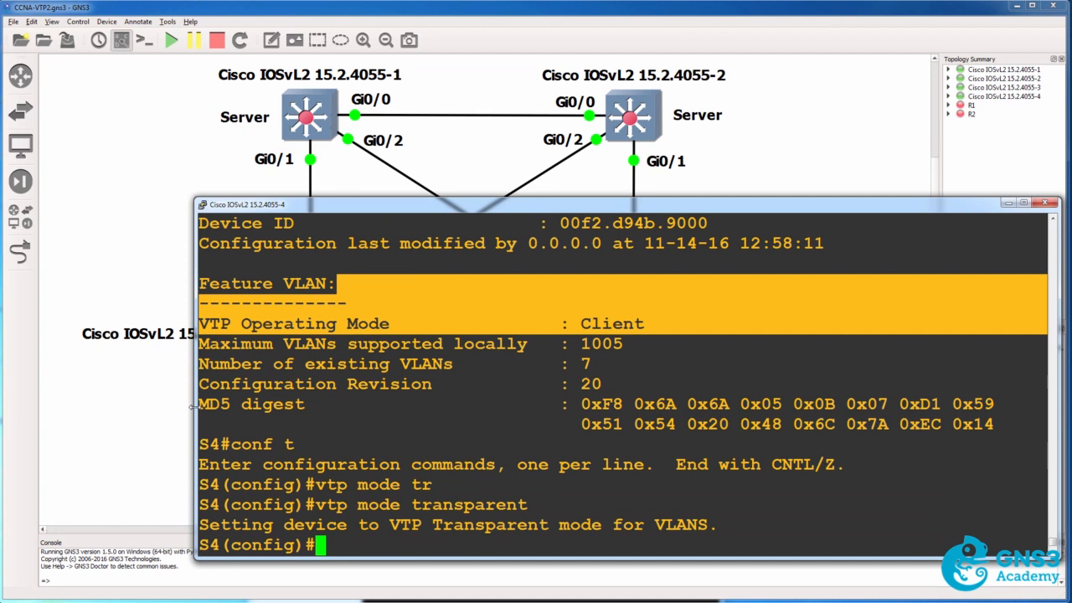
{"action": "type", "text": "end"}
{"action": "key", "text": "Return"}
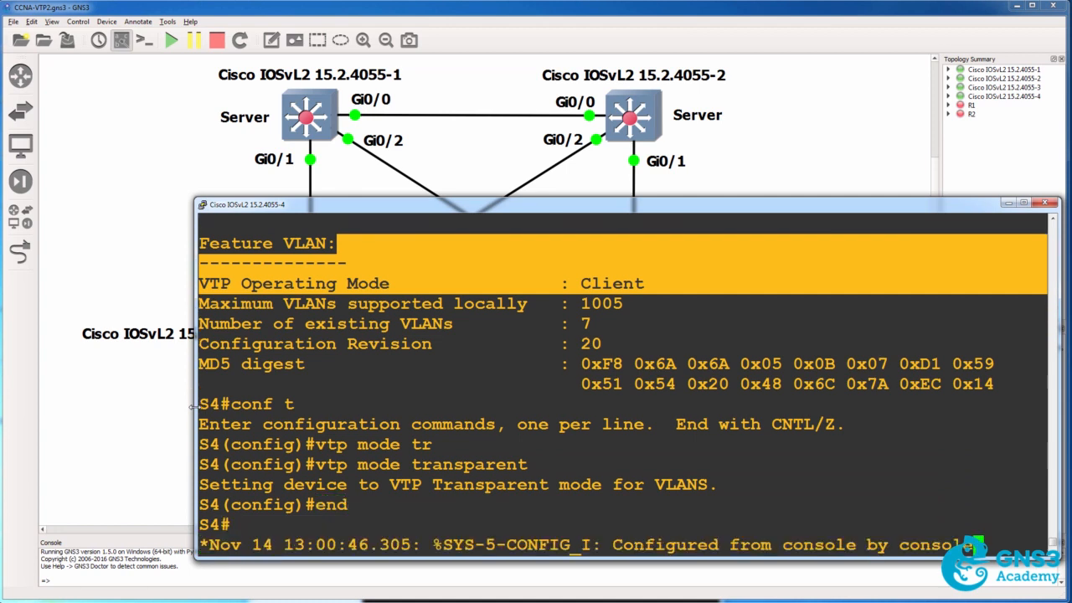
Show the VTP status of S4 in transparent mode and highlight its configuration revision.
{"action": "type", "text": "sh v"}
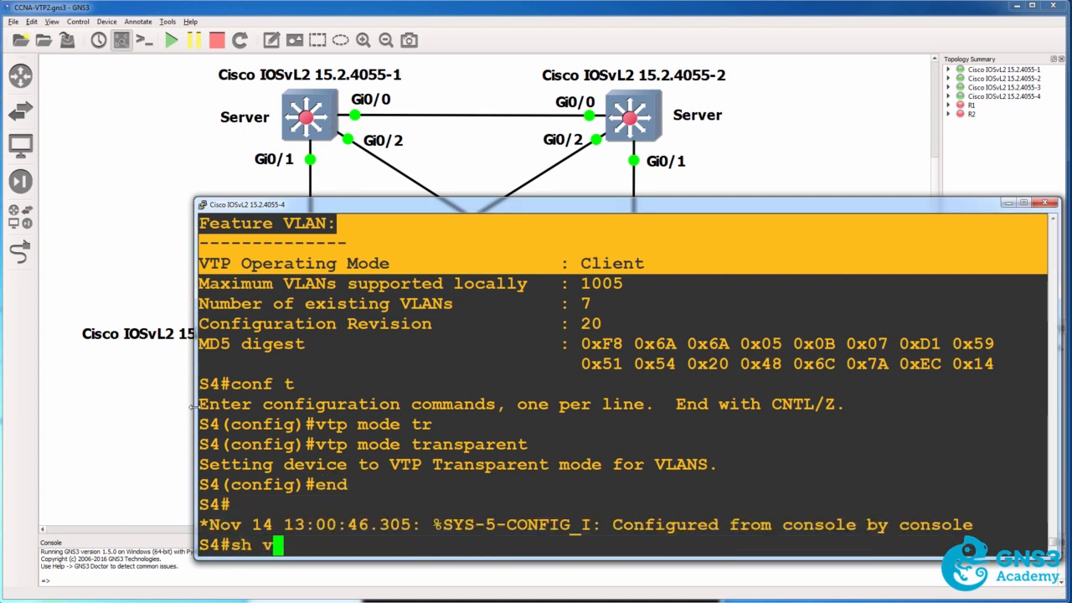
{"action": "type", "text": "tp status"}
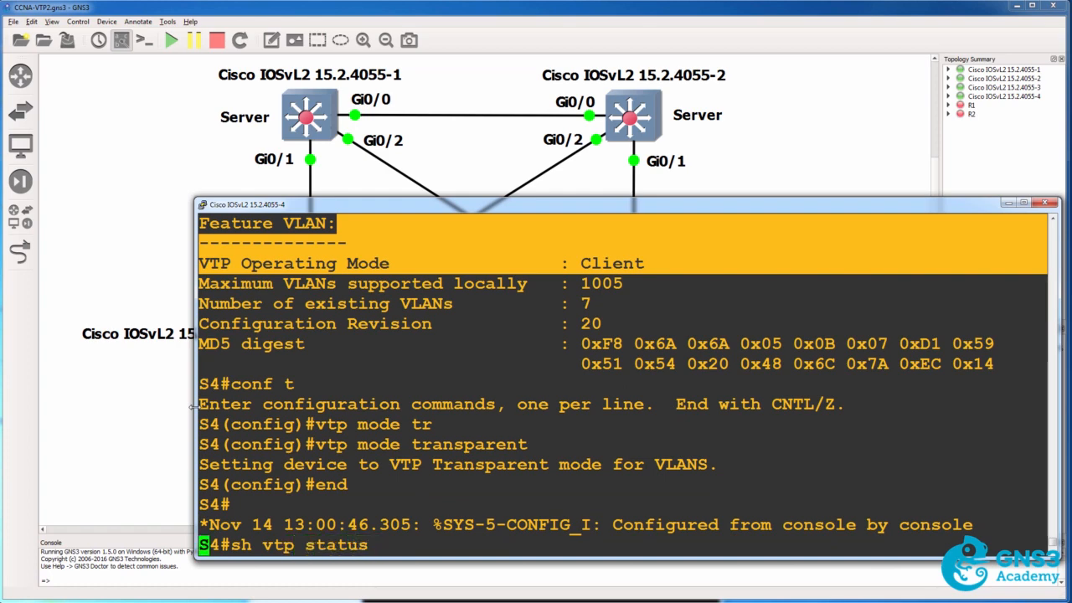
{"action": "key", "text": "Return"}
{"action": "left_click_drag", "start_coordinate": [596, 486], "coordinate": [174, 480]}
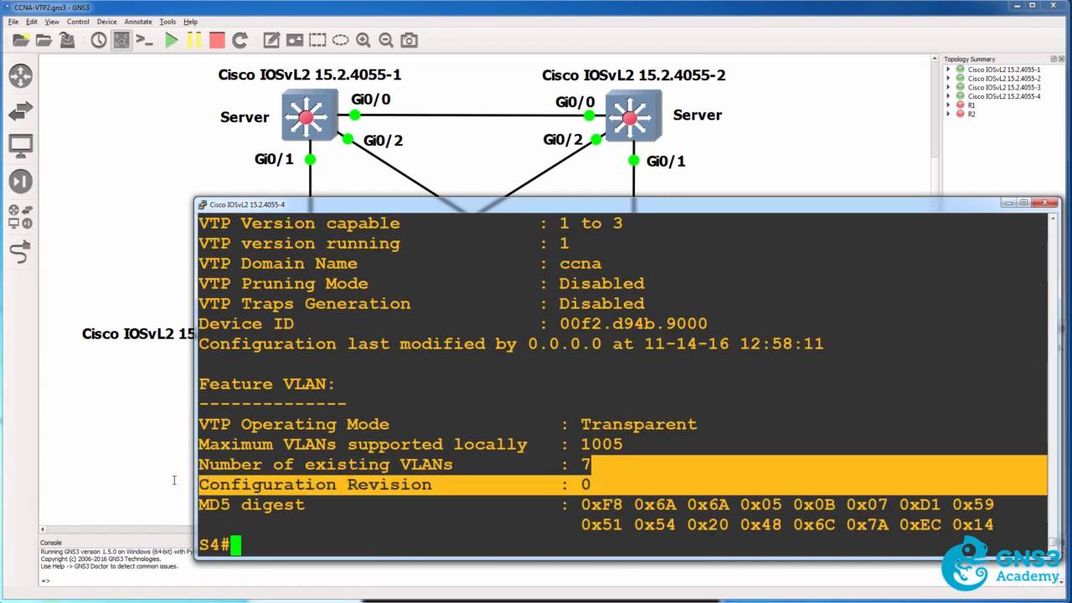
Set the VTP mode of S4 back to client in global configuration and return to privileged mode.
{"action": "type", "text": "cinf"}
{"action": "key", "text": "BackSpace"}
{"action": "key", "text": "BackSpace"}
{"action": "key", "text": "BackSpace"}
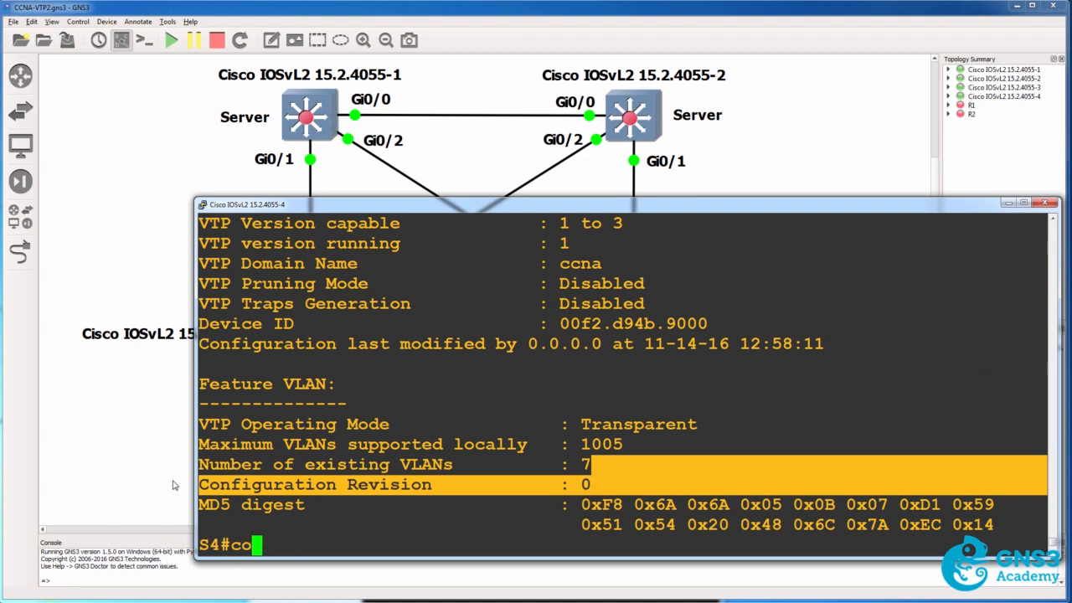
{"action": "type", "text": "onf t"}
{"action": "key", "text": "Return"}
{"action": "type", "text": "va"}
{"action": "key", "text": "BackSpace"}
{"action": "type", "text": "tp mode client"}
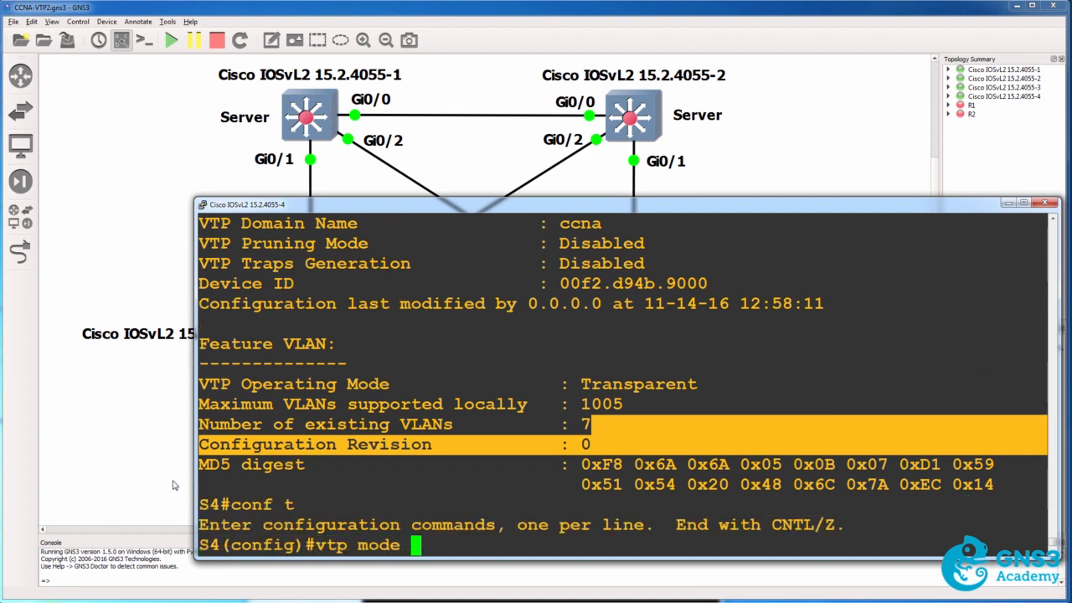
{"action": "key", "text": "Return"}
{"action": "type", "text": "end"}
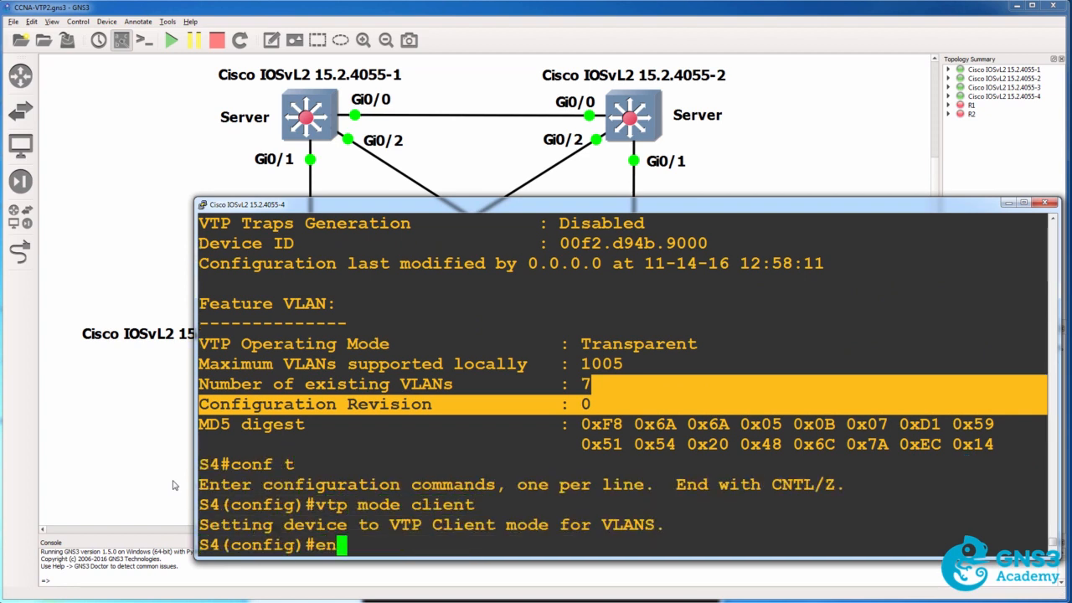
{"action": "key", "text": "Return"}
Recall the VTP status command on S4, now a client again, and highlight the configuration revision line.
{"action": "key", "text": "Up"}
{"action": "key", "text": "Up"}
{"action": "key", "text": "Up"}
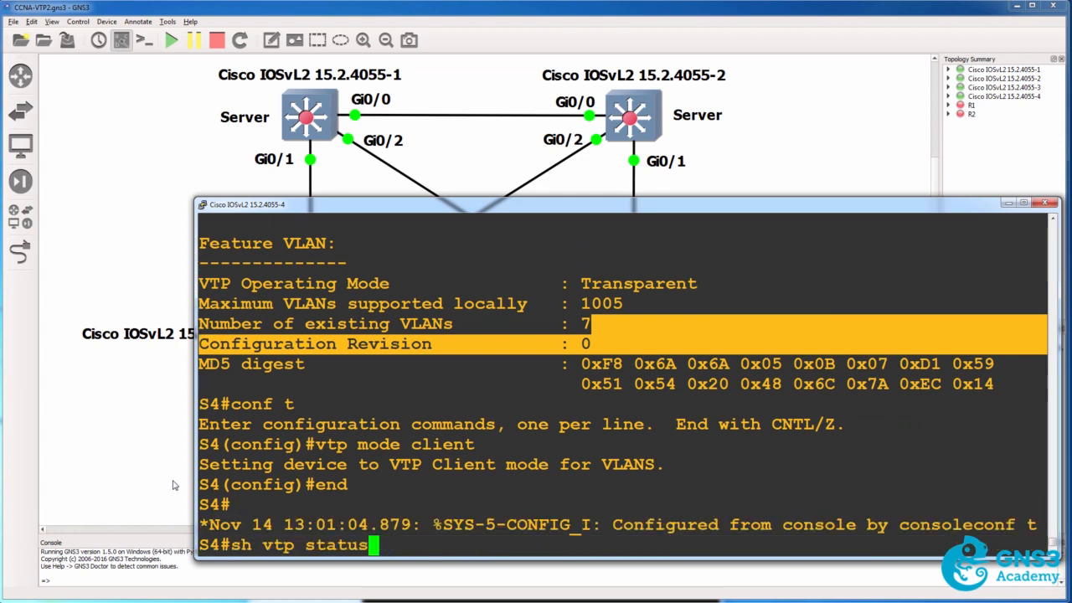
{"action": "key", "text": "Return"}
{"action": "triple_click", "coordinate": [202, 486]}
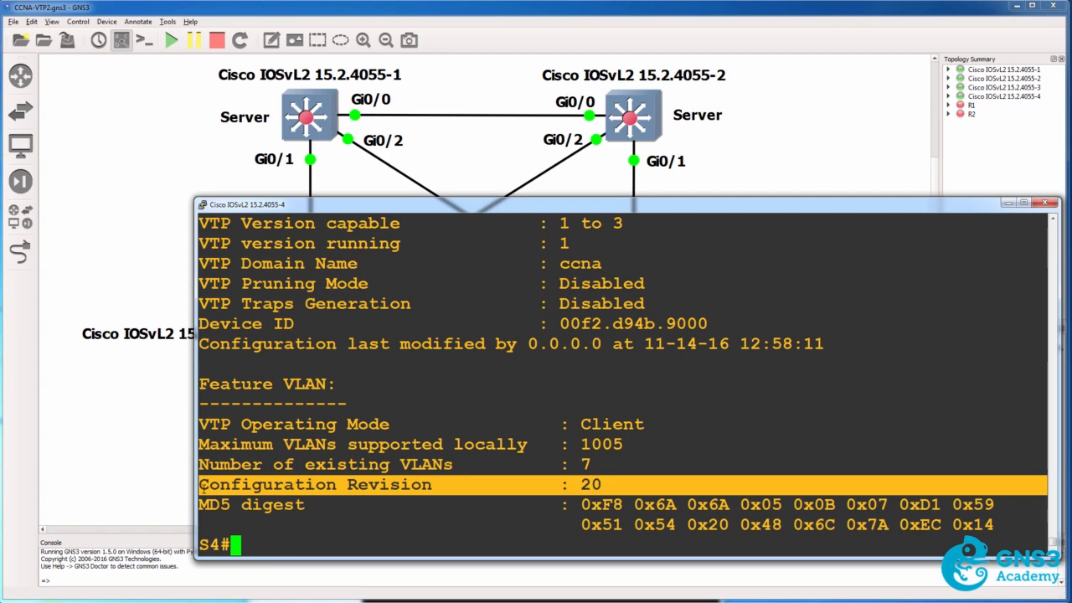
Compare the configuration revision in the earlier transparent-mode output with the one in the latest client-mode output by highlighting both lines.
{"action": "scroll", "coordinate": [202, 489], "scroll_direction": "up", "scroll_amount": 5}
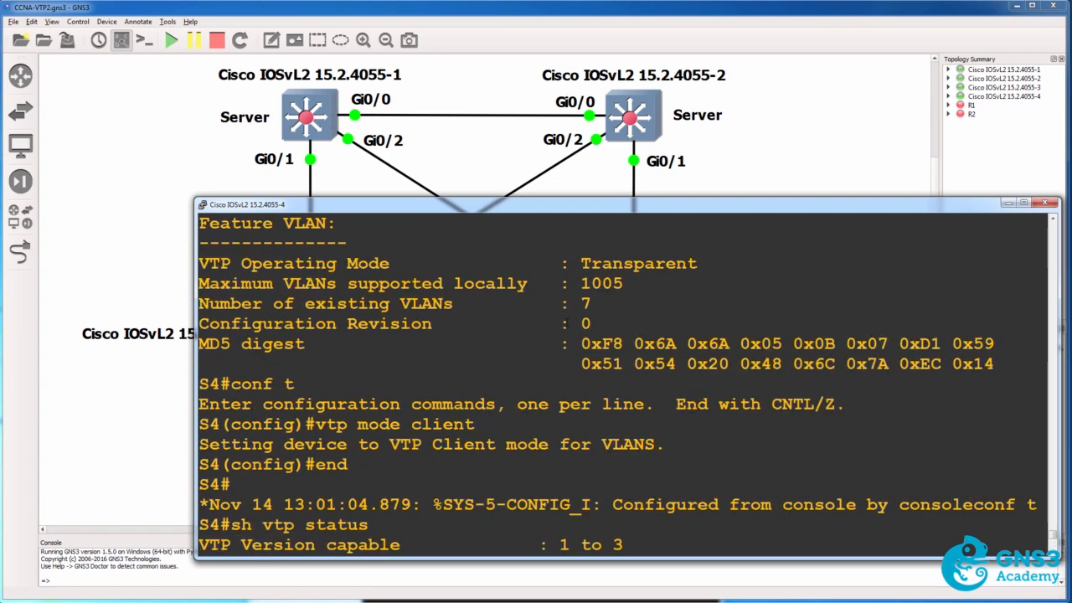
{"action": "left_click_drag", "start_coordinate": [533, 319], "coordinate": [186, 325]}
{"action": "triple_click", "coordinate": [201, 325]}
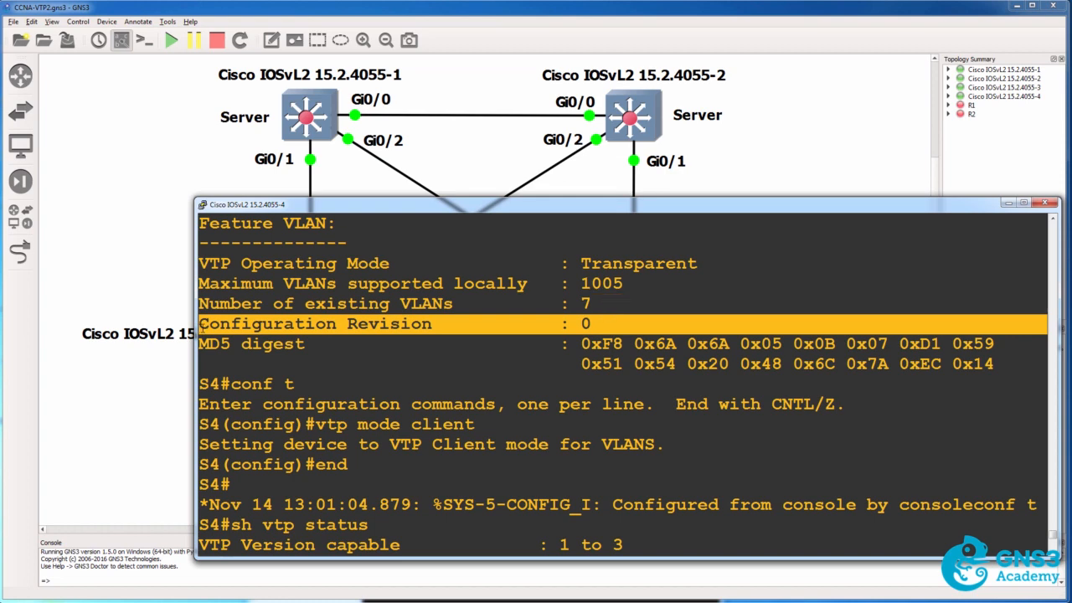
{"action": "scroll", "coordinate": [622, 384], "scroll_direction": "down", "scroll_amount": 5}
{"action": "left_click_drag", "start_coordinate": [601, 494], "coordinate": [201, 476]}
Show the brief VLAN list on S4.
{"action": "type", "text": "sh vlan br"}
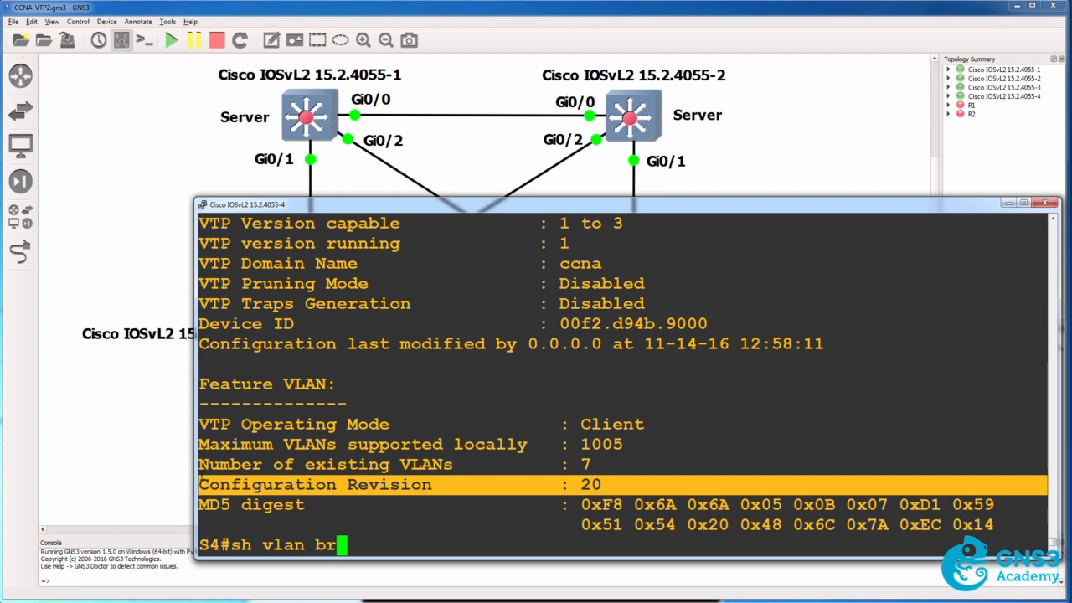
{"action": "key", "text": "Tab"}
{"action": "key", "text": "Return"}
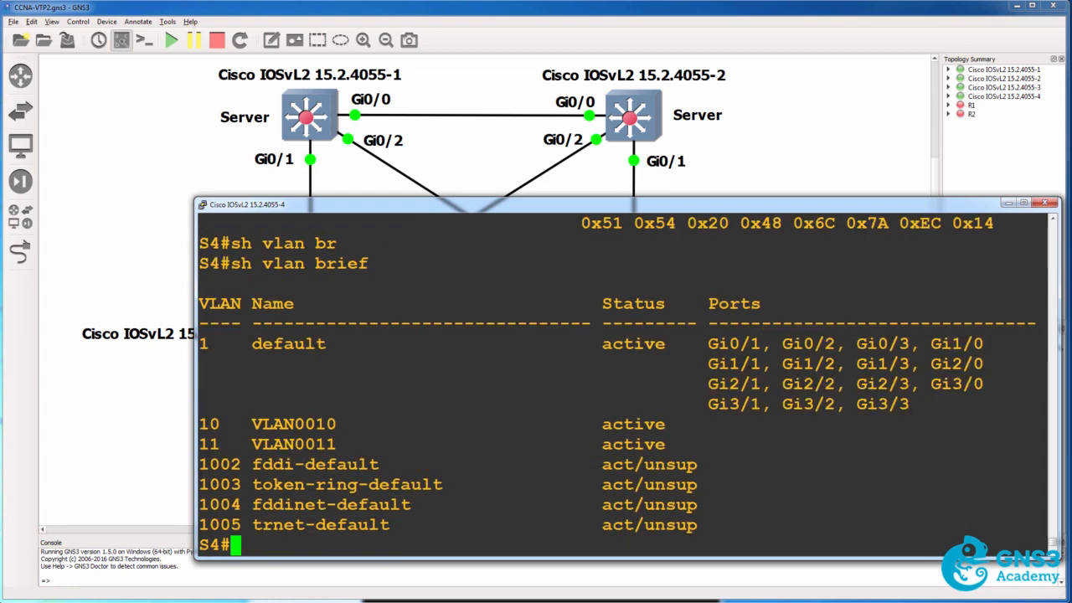
Bring the topology to the front, duplicate the Client label and place the copy beside switch Cisco IOSvL2 15.2.4055-4.
{"action": "left_click", "coordinate": [233, 18]}
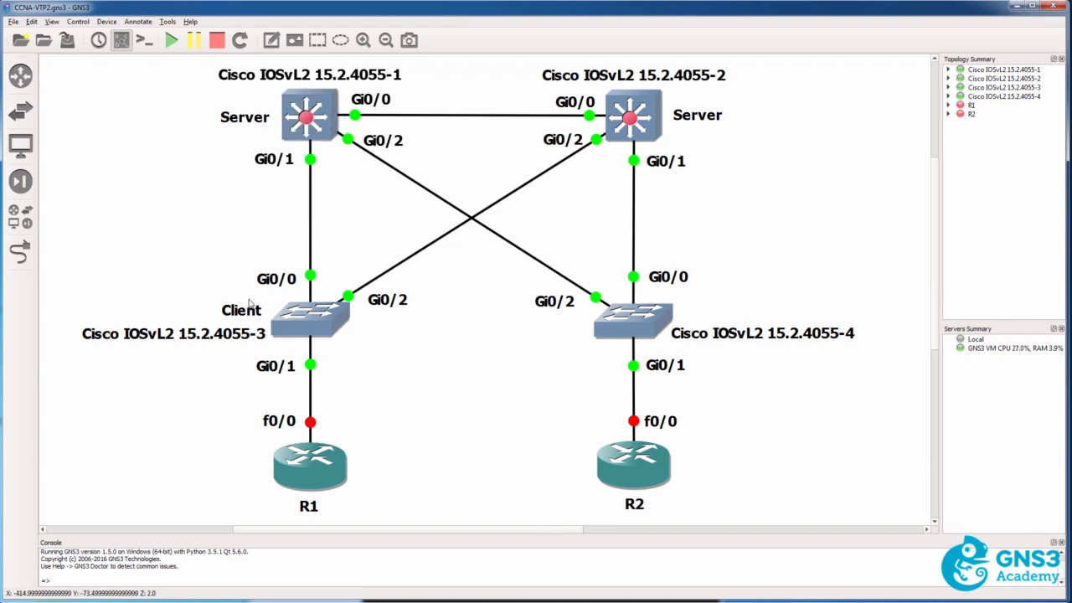
{"action": "right_click", "coordinate": [248, 315]}
{"action": "left_click", "coordinate": [255, 319]}
{"action": "left_click_drag", "start_coordinate": [277, 338], "coordinate": [729, 313]}
{"action": "left_click", "coordinate": [708, 372]}
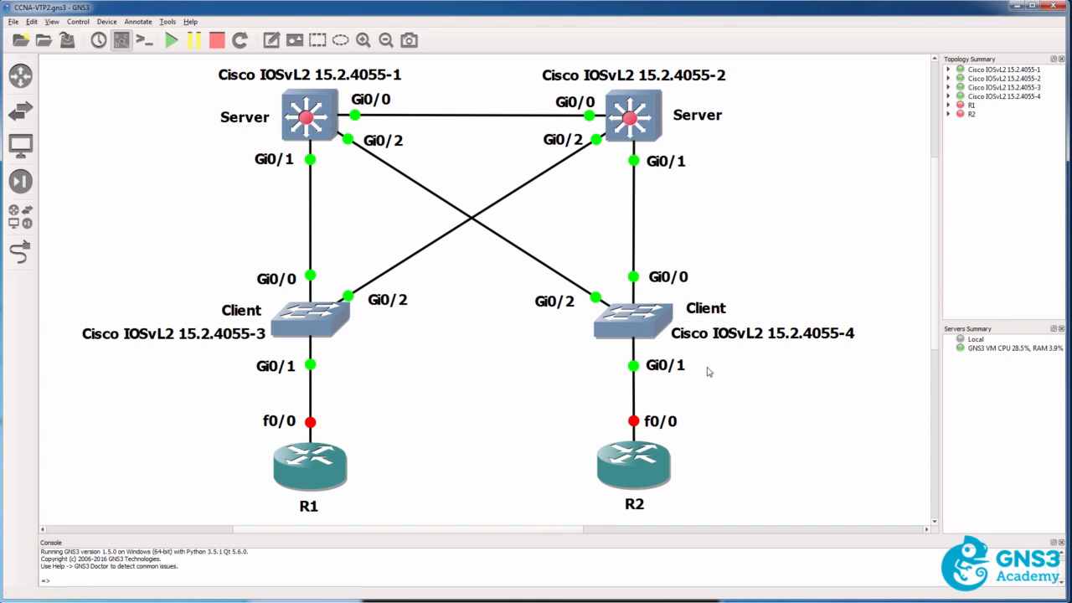